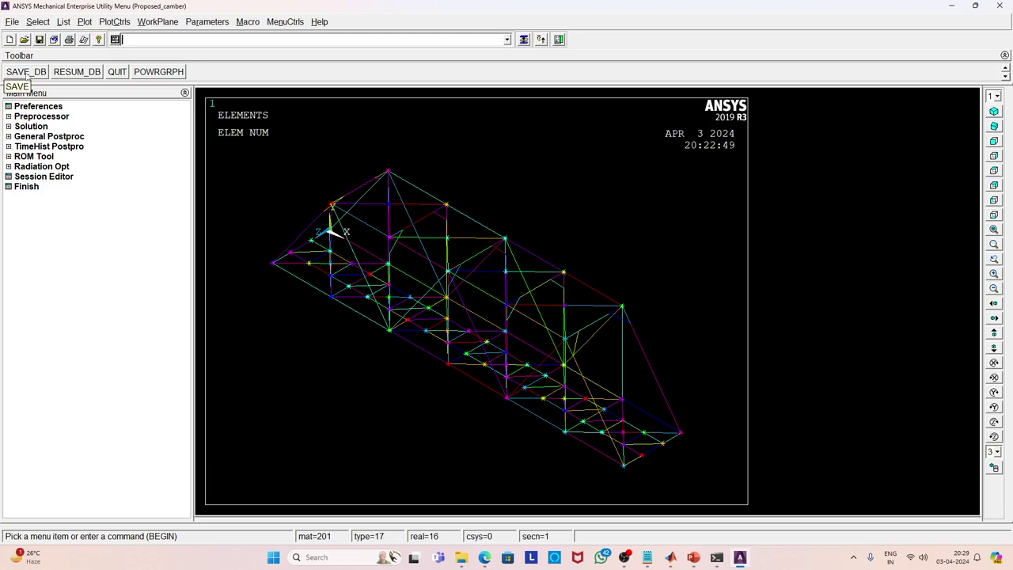
Examine the preprocessor's geometry creation options, including those for lines
click(9, 116)
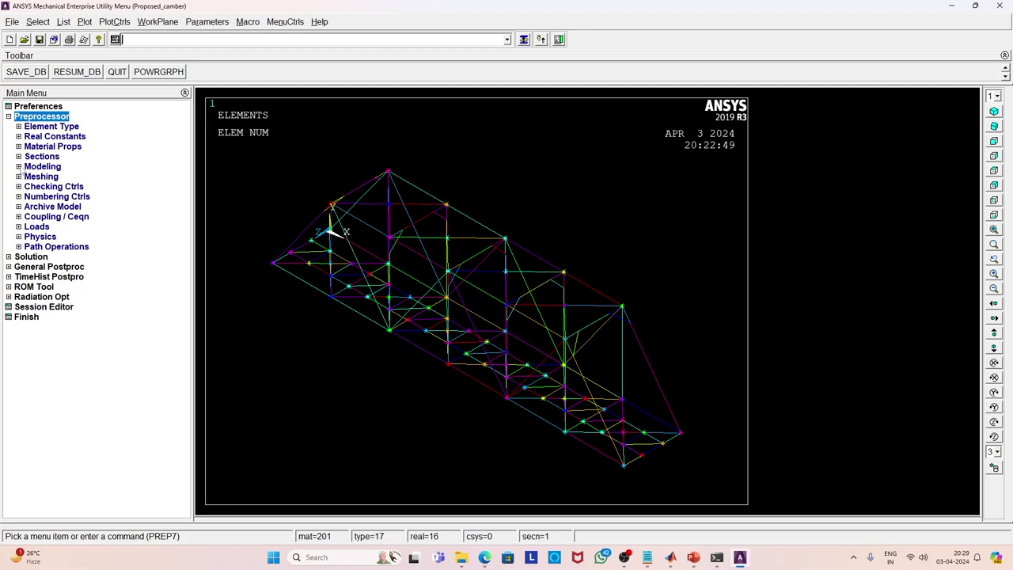
click(19, 167)
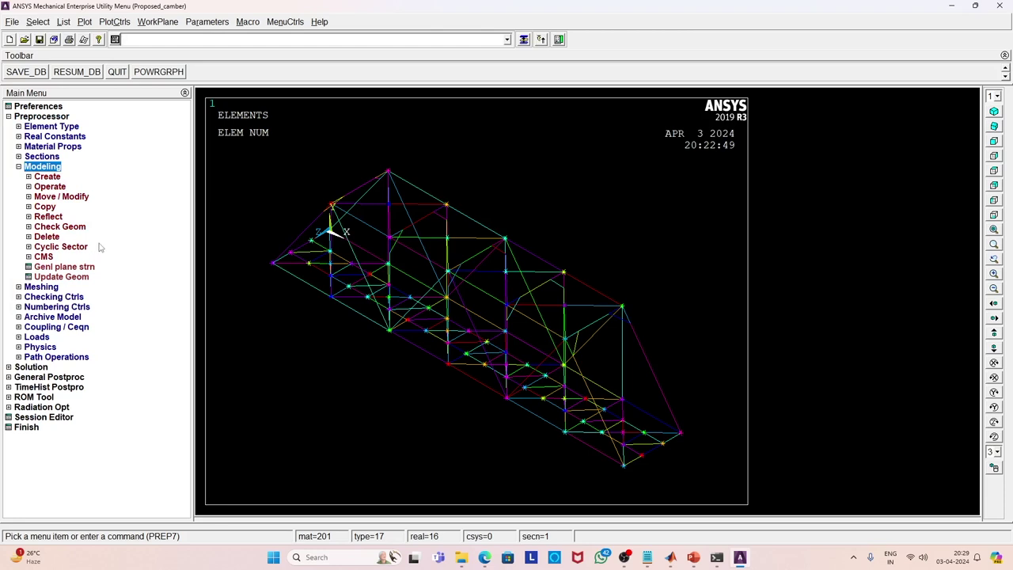
click(28, 177)
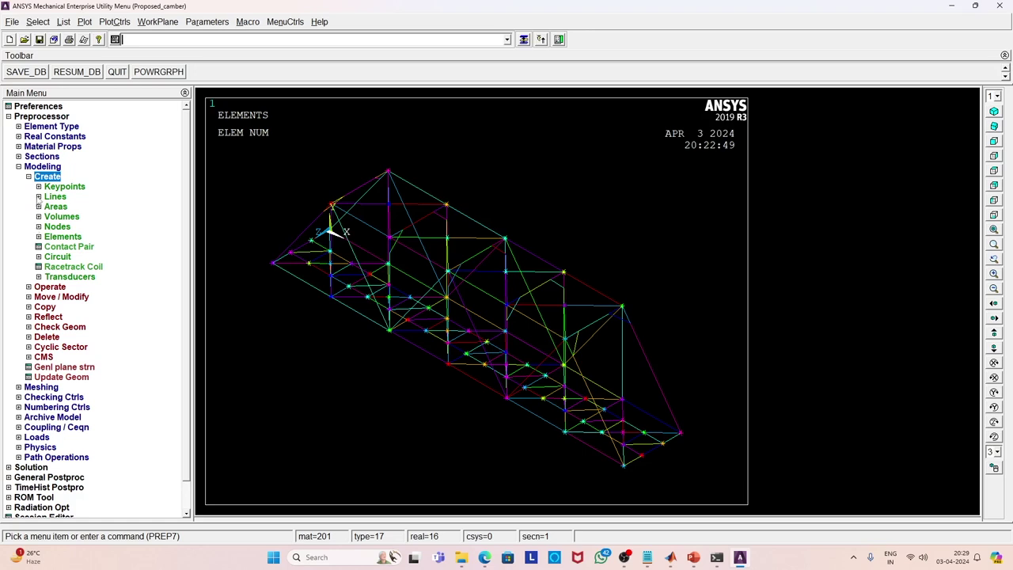
click(38, 197)
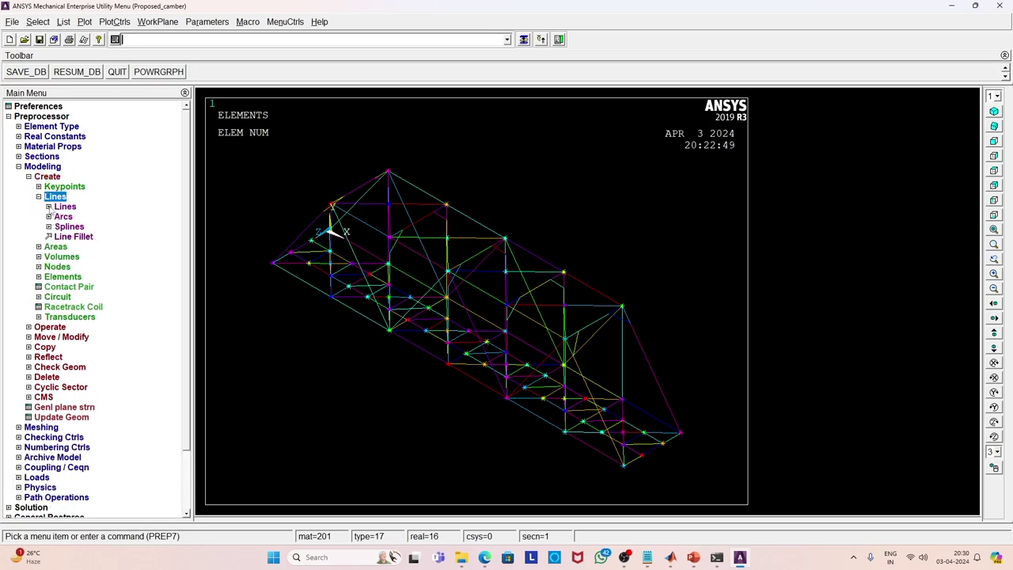
Examine the available beam section definitions, including the custom section options
click(23, 156)
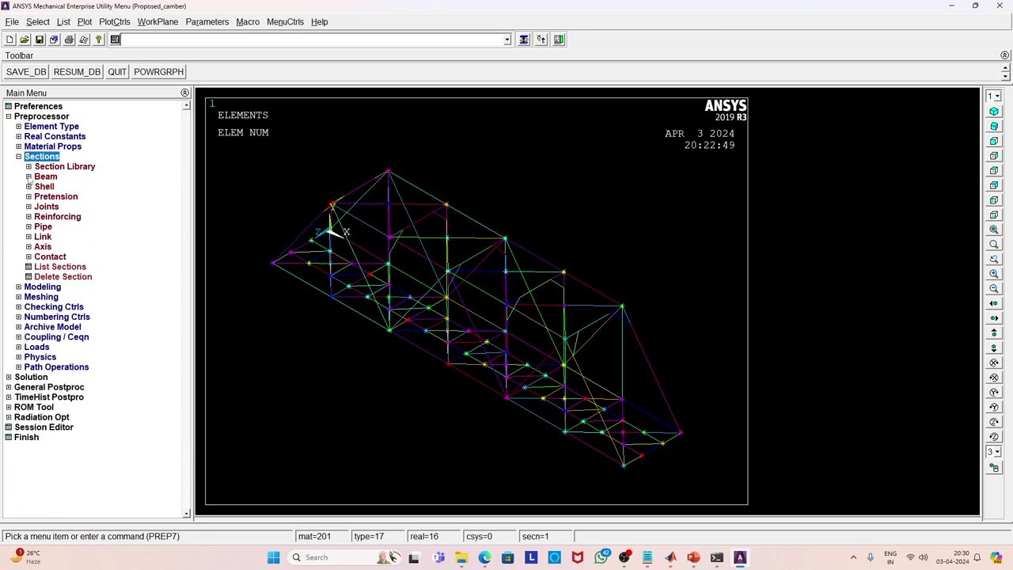
click(29, 177)
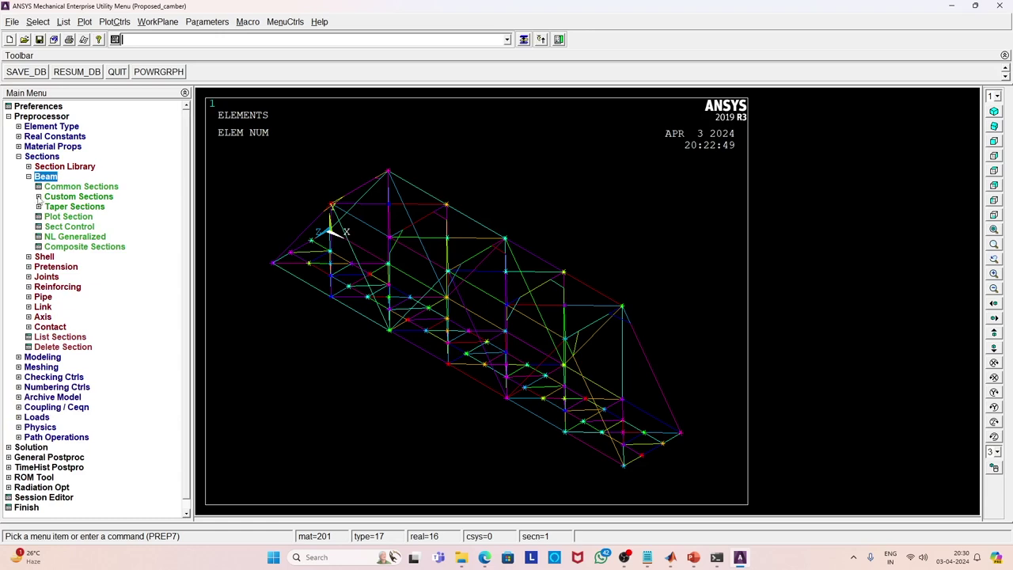
click(38, 196)
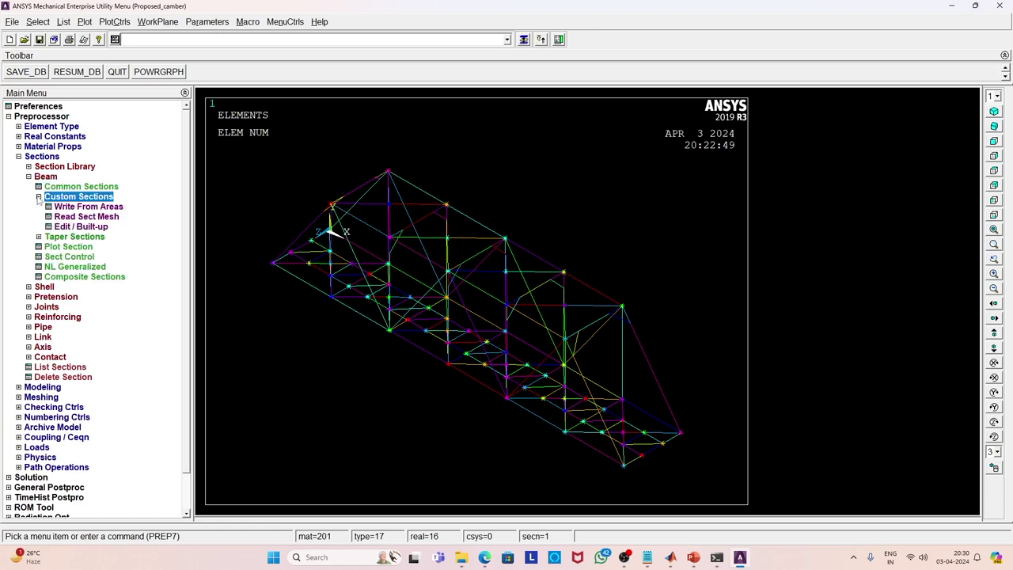
click(38, 196)
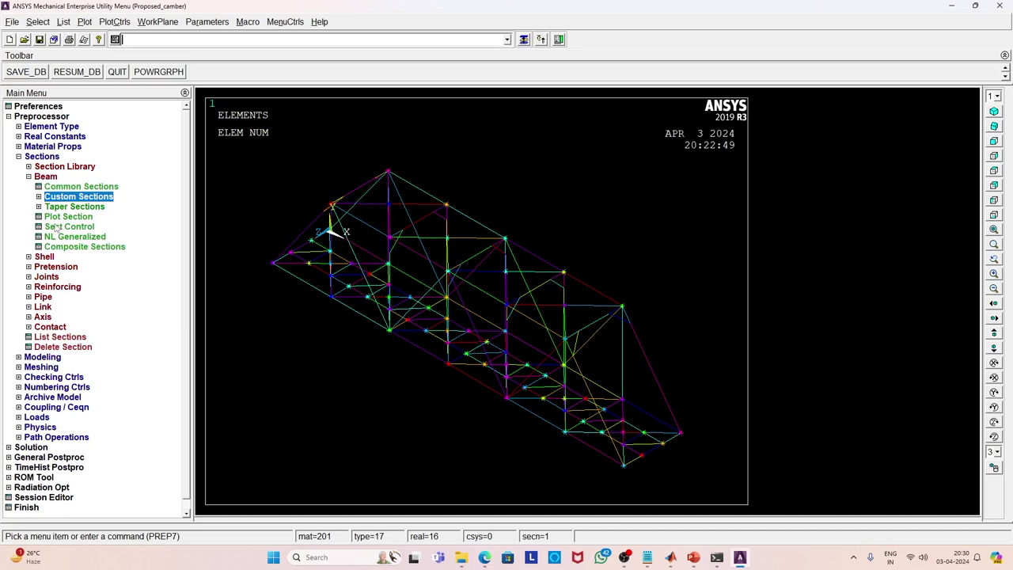
click(18, 156)
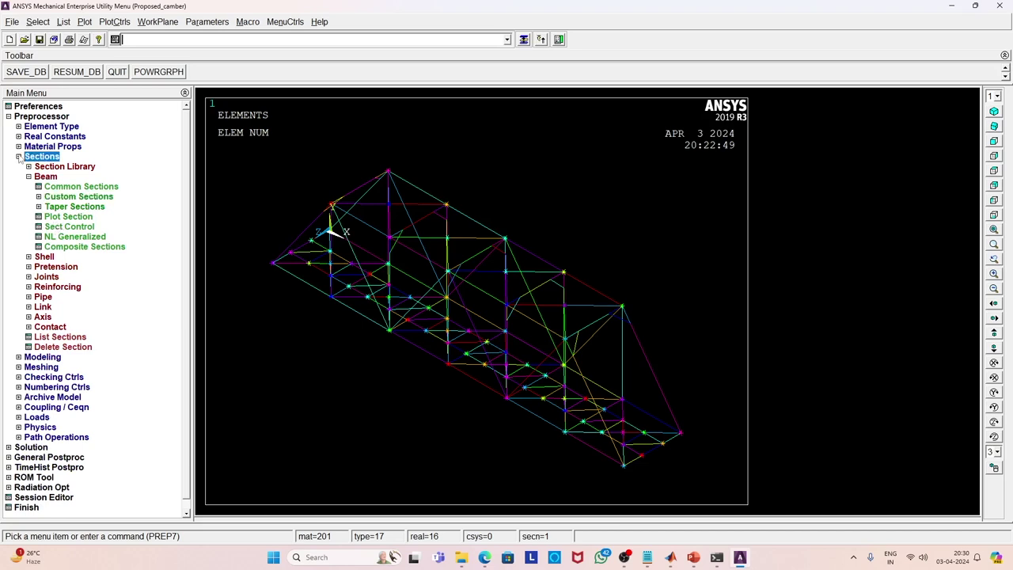
Examine the structural linear elastic isotropic properties of material model 1
click(18, 146)
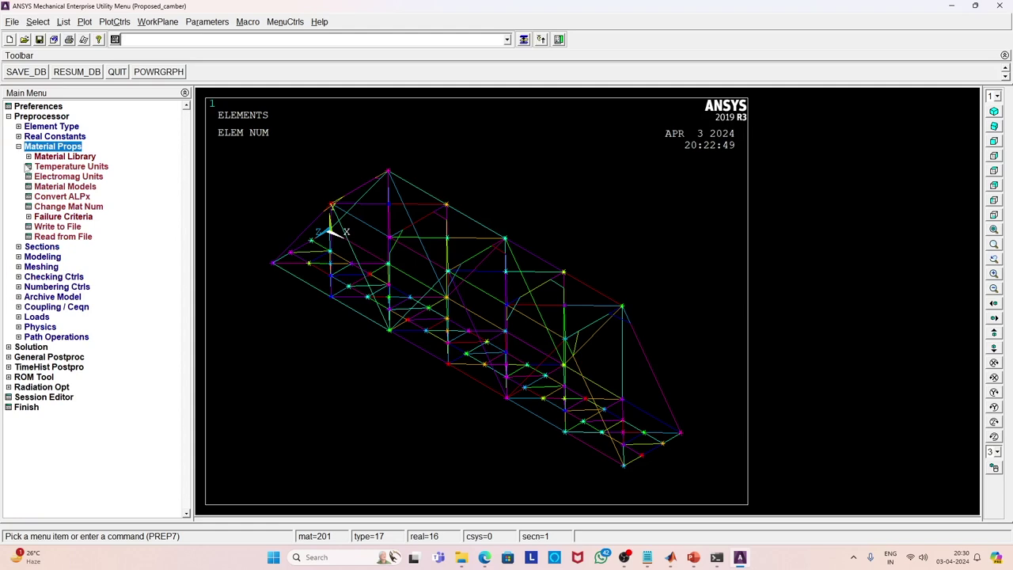
click(28, 157)
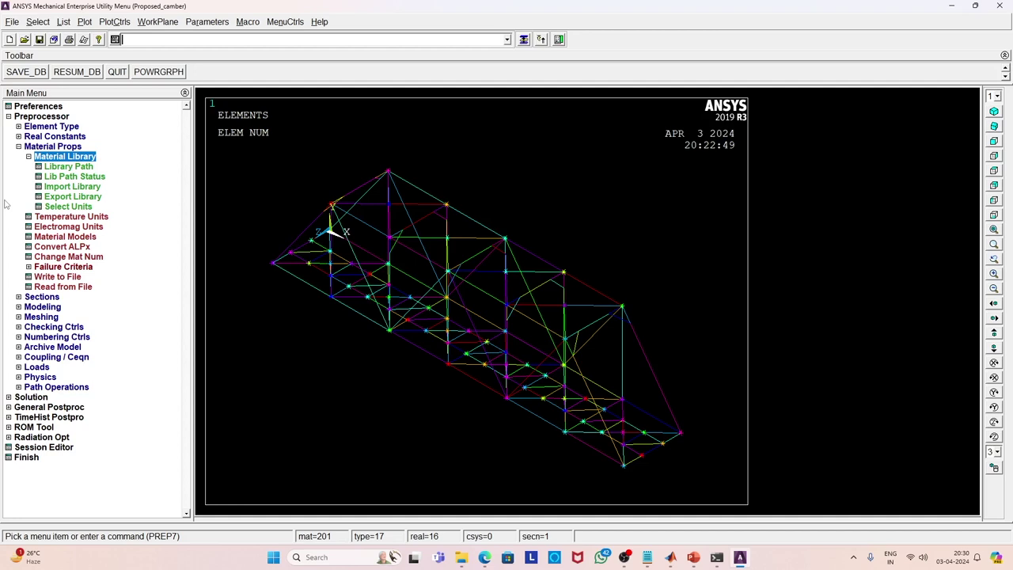
click(38, 236)
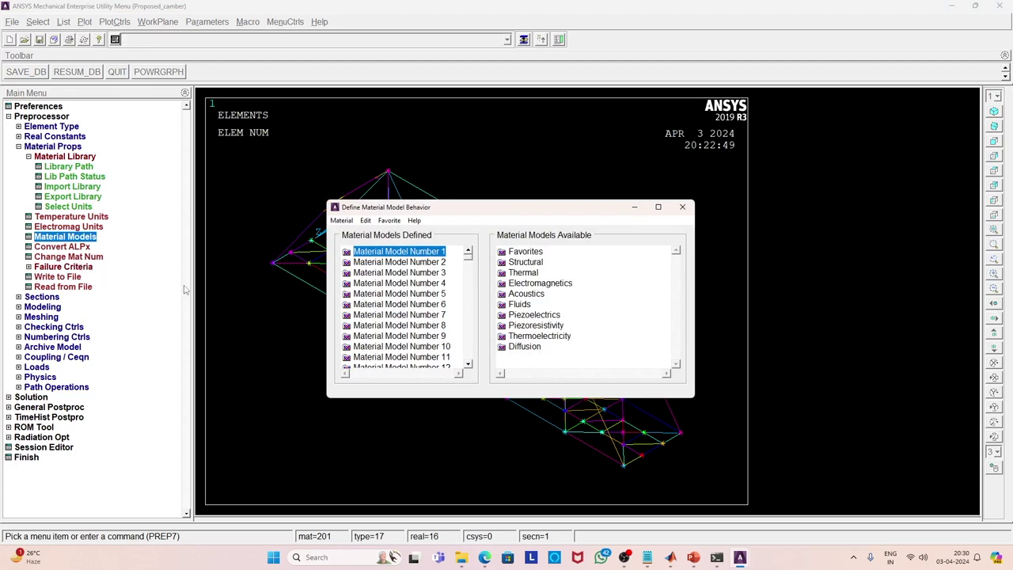
double_click(535, 262)
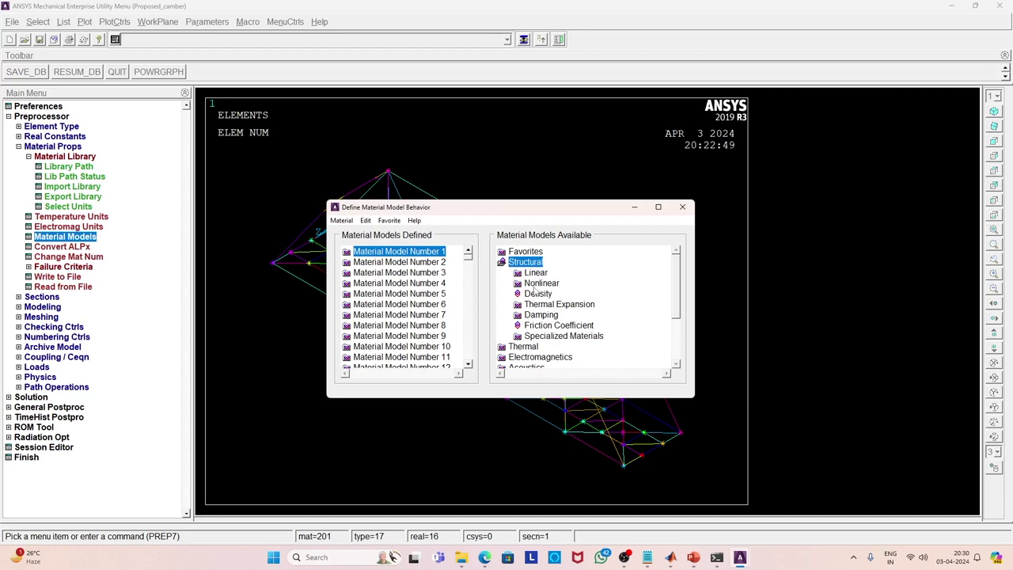
double_click(541, 274)
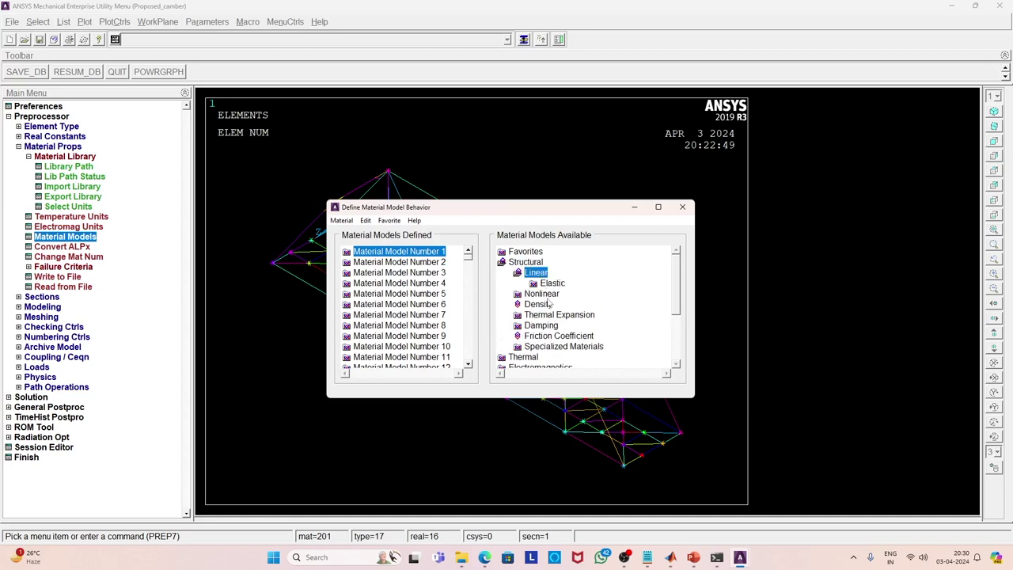
double_click(557, 284)
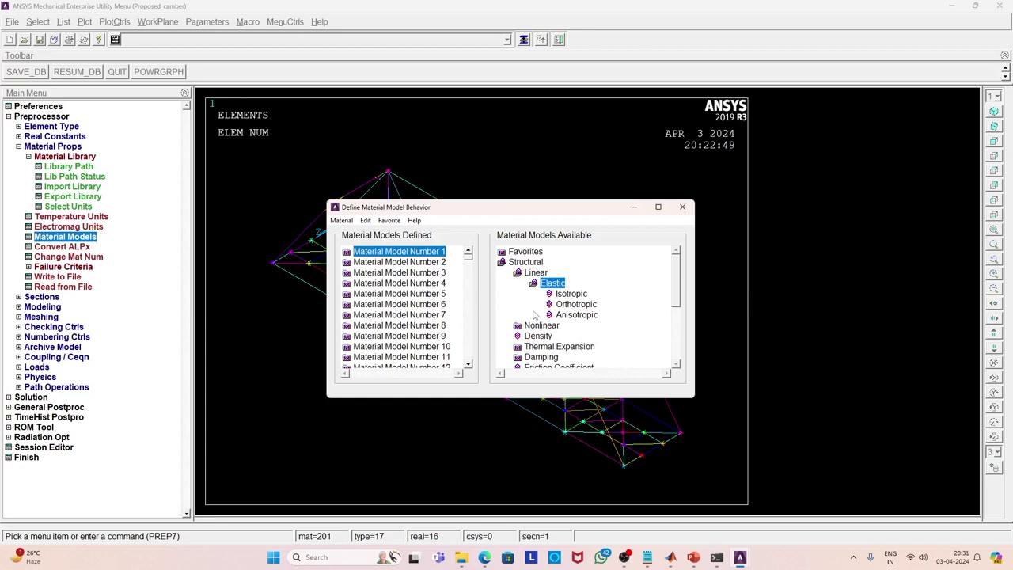
double_click(580, 298)
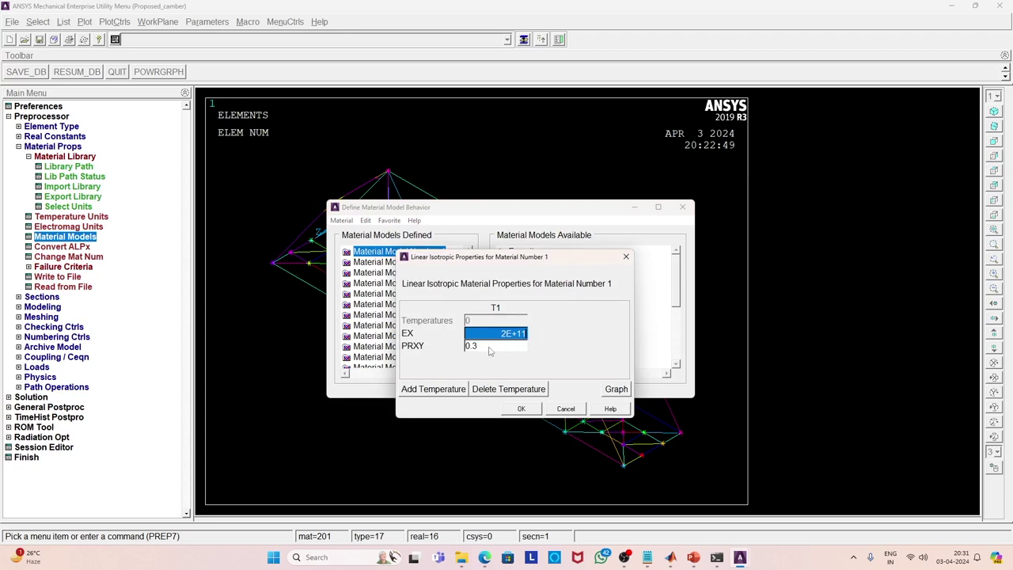
click(566, 410)
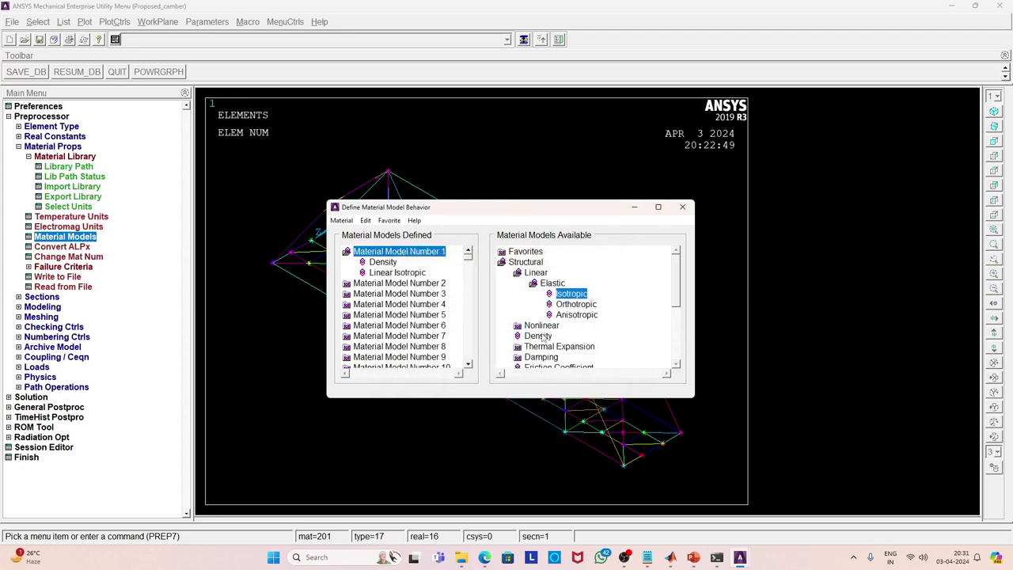
Examine the density and mass matrix damping multiplier of material model 1, then close the material definitions
double_click(539, 337)
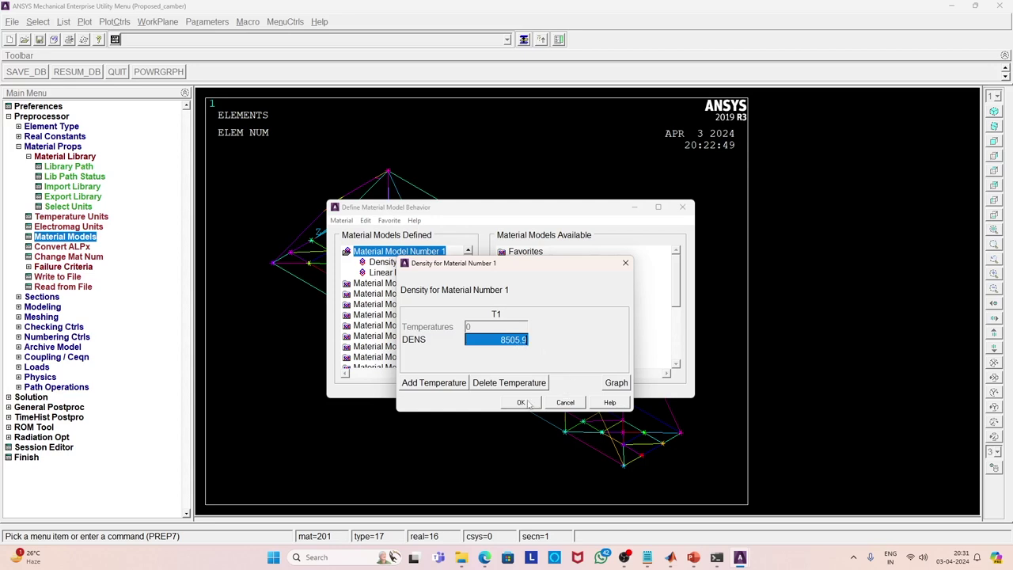
click(567, 402)
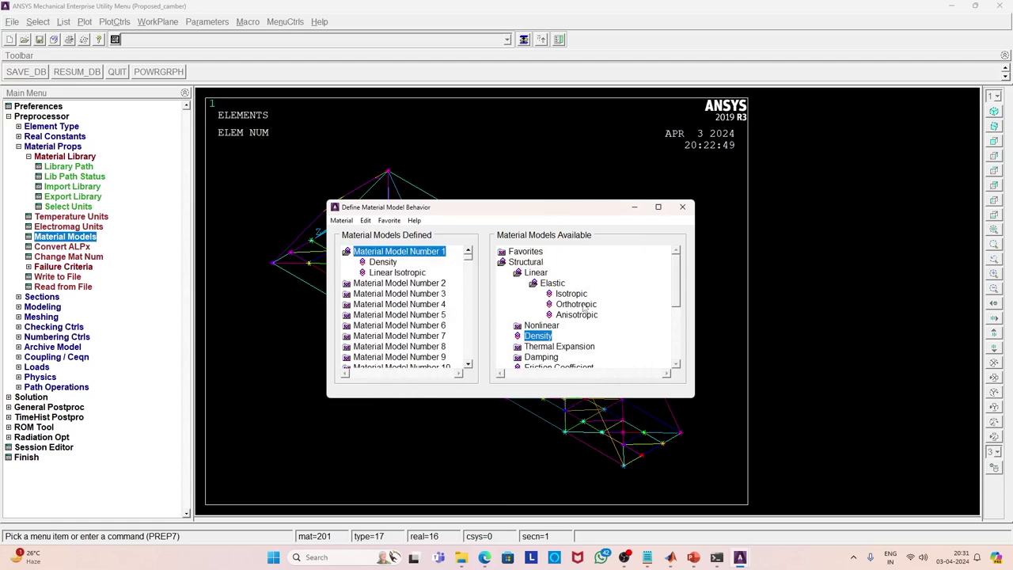
double_click(539, 360)
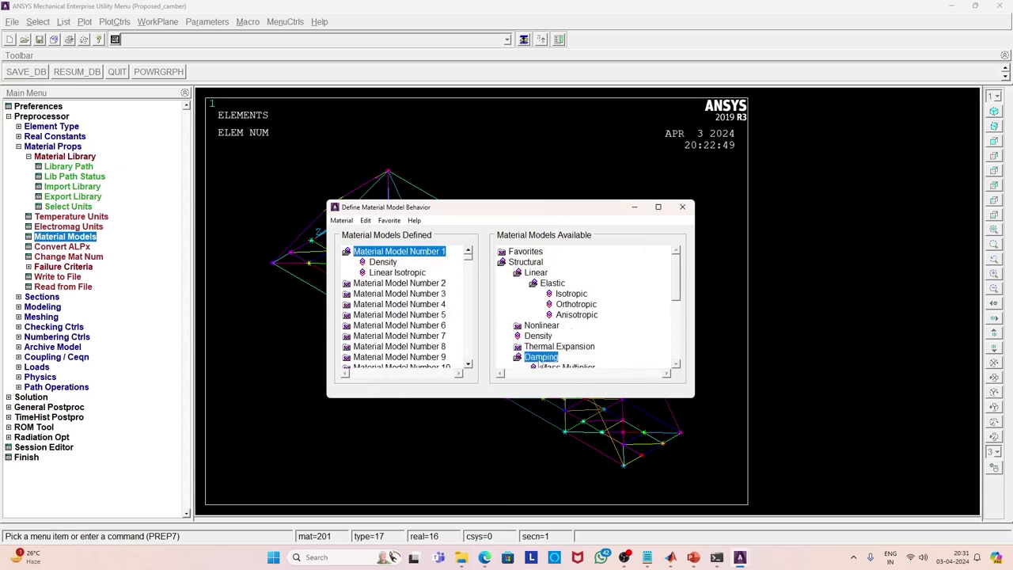
drag(674, 292, 675, 315)
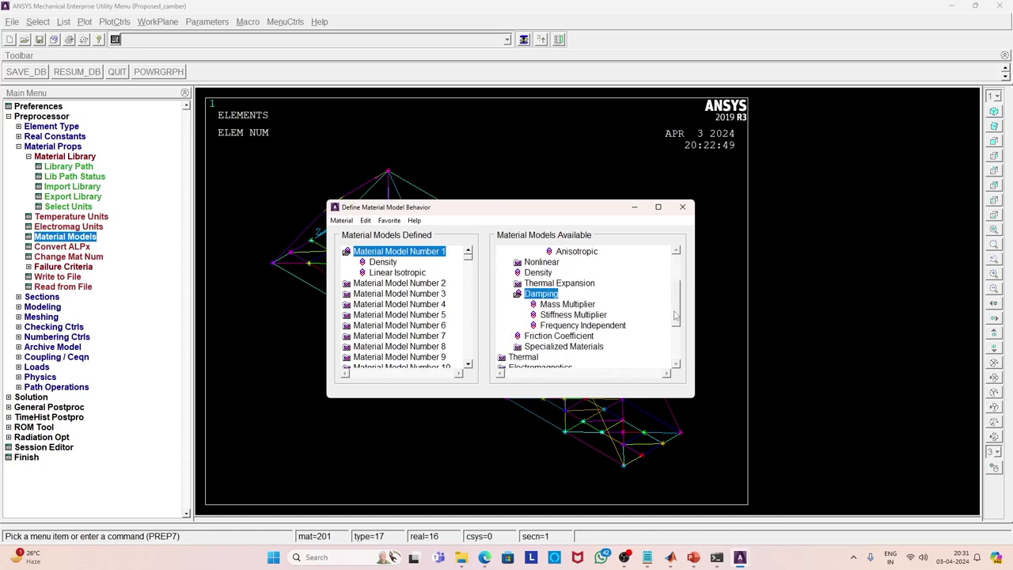
double_click(576, 306)
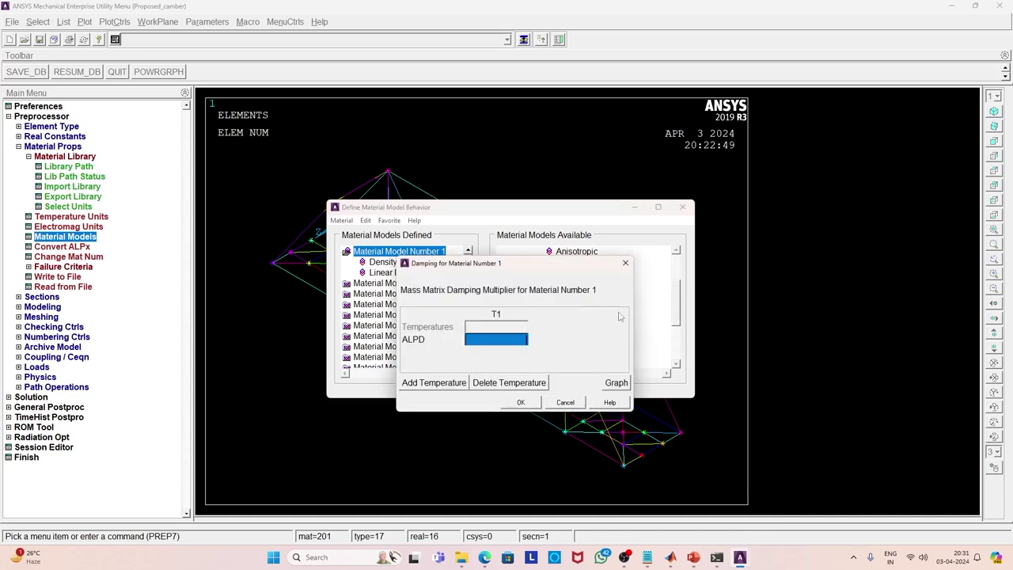
click(568, 402)
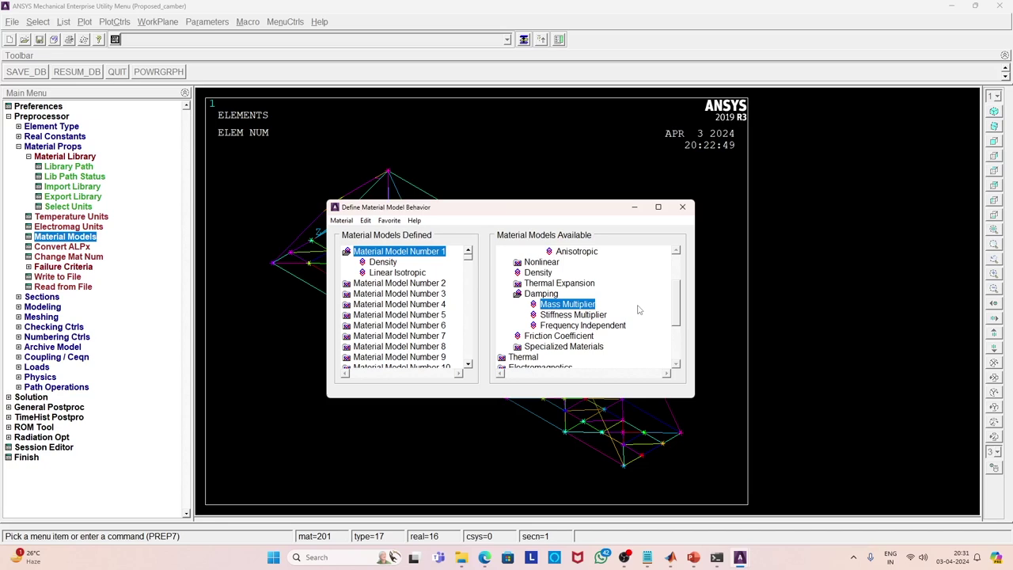
click(683, 207)
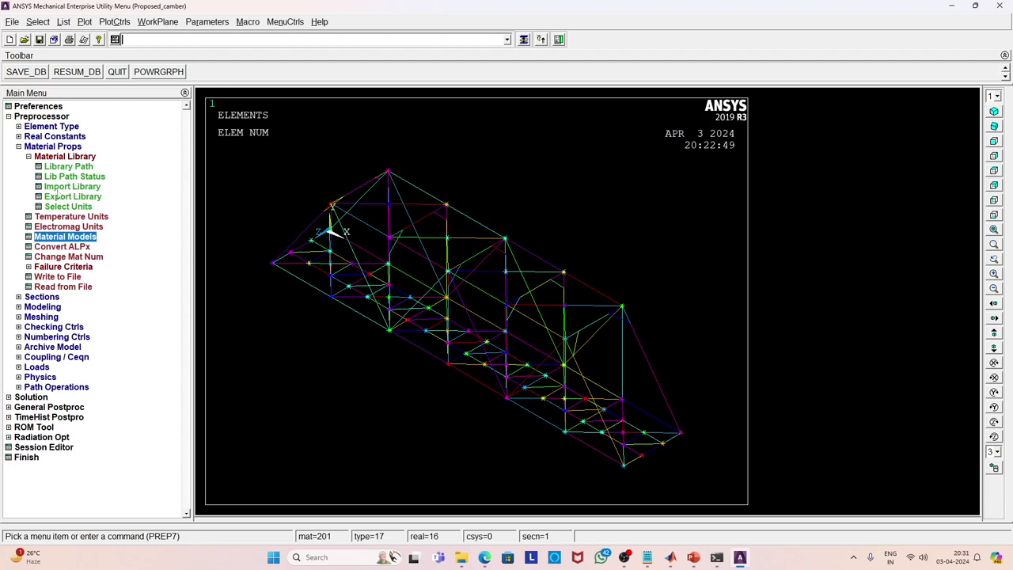
Examine the MeshTool's choices for element attributes and for the entity type to mesh, then close it
click(28, 156)
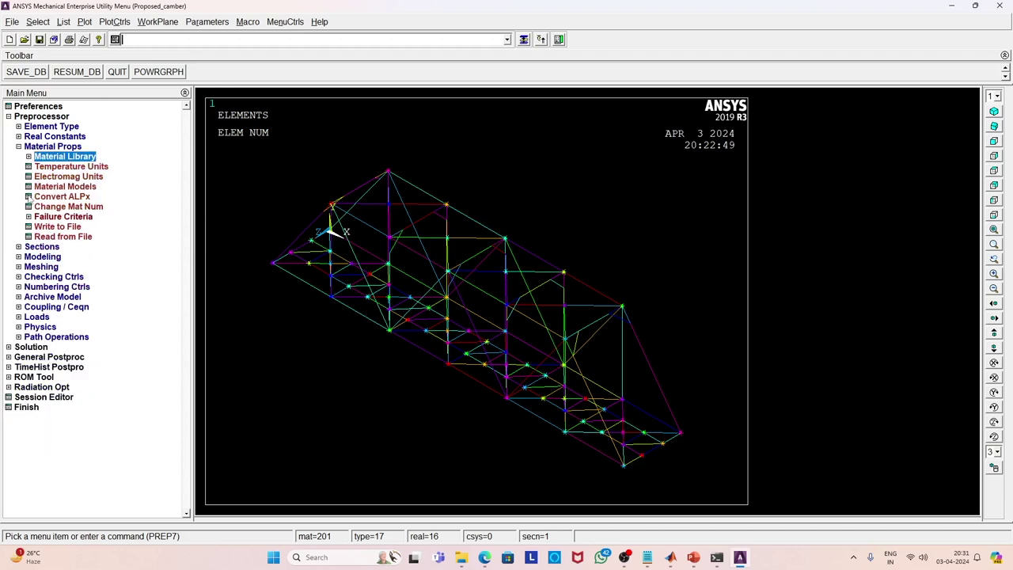
click(18, 267)
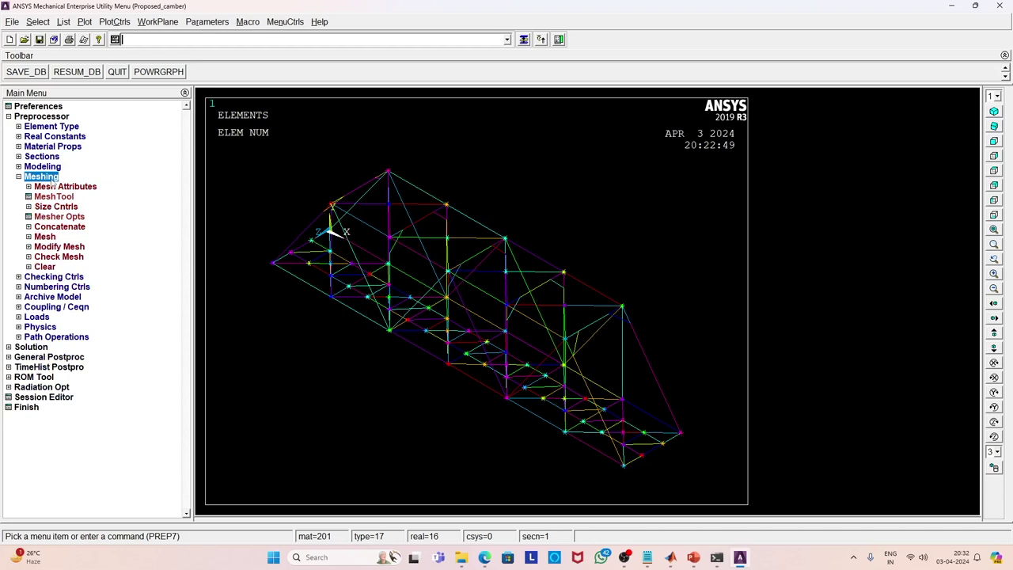
click(64, 197)
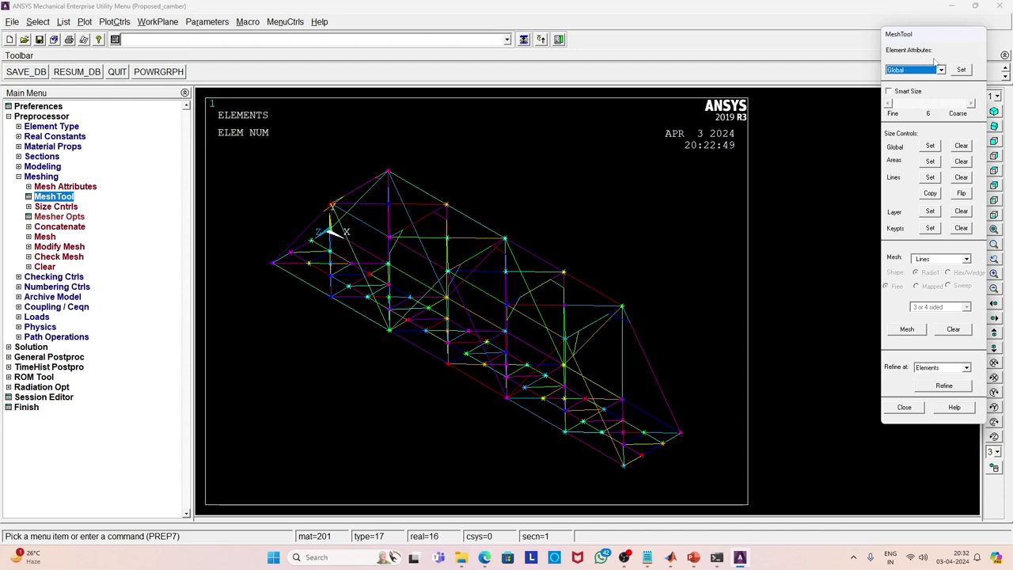
click(941, 71)
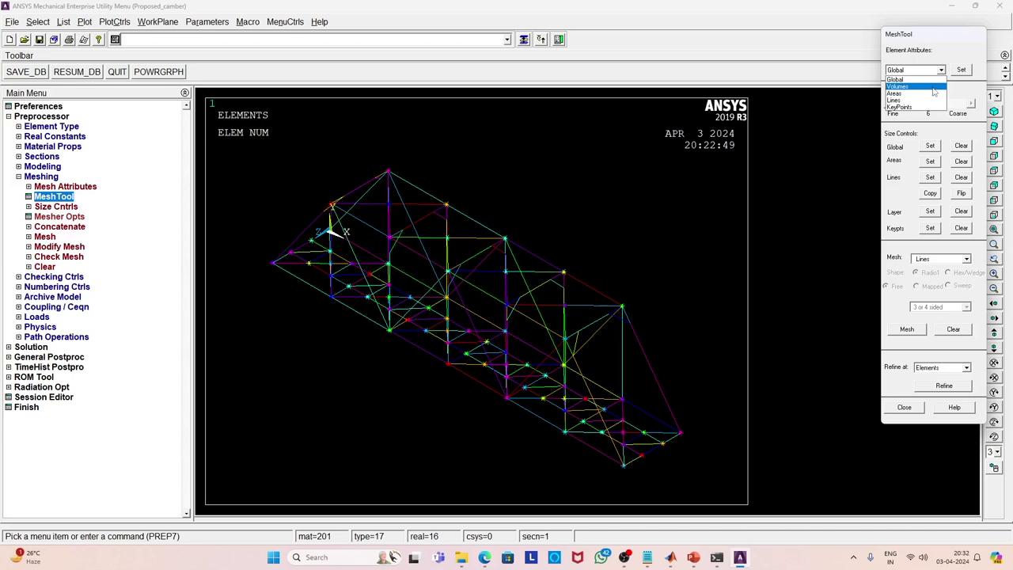
click(895, 265)
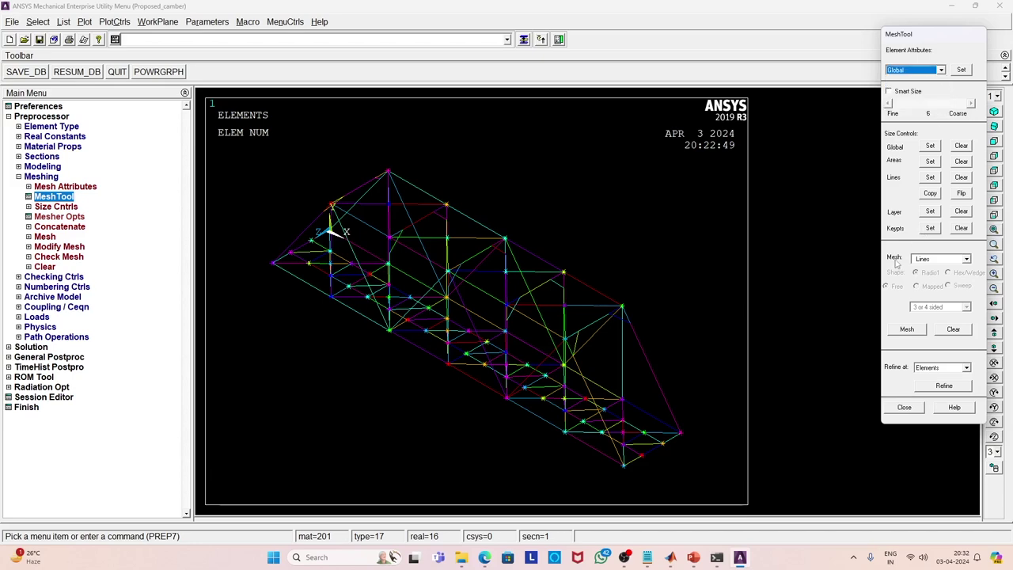
click(966, 260)
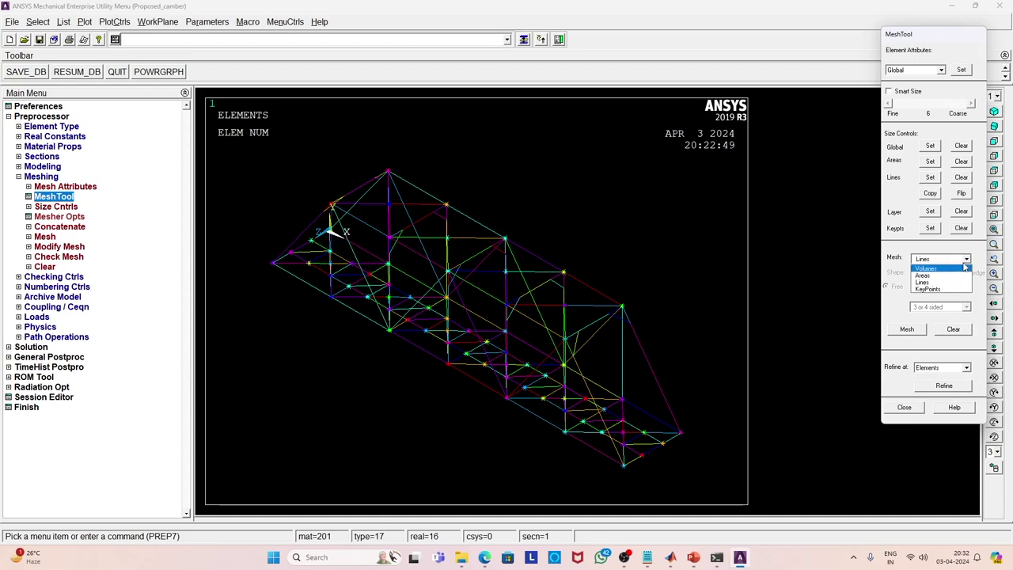
click(964, 264)
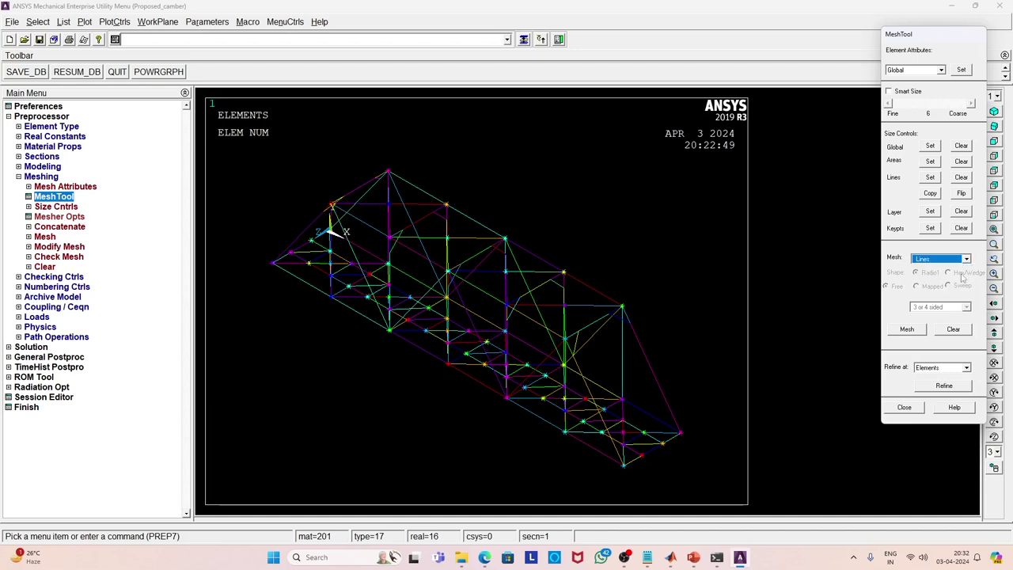
click(904, 408)
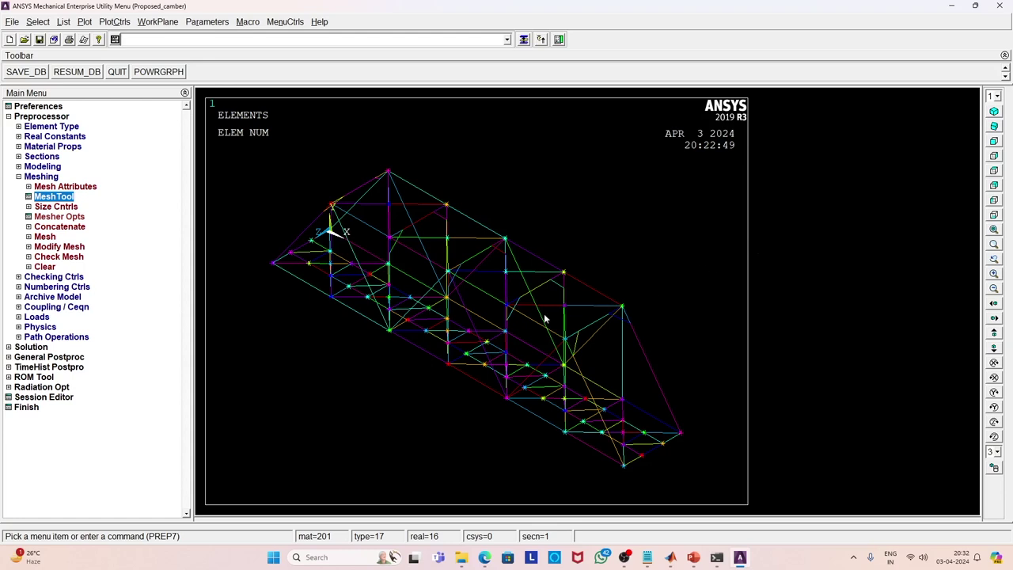
Switch from the preprocessor to the solution processor and show its analysis options
click(18, 176)
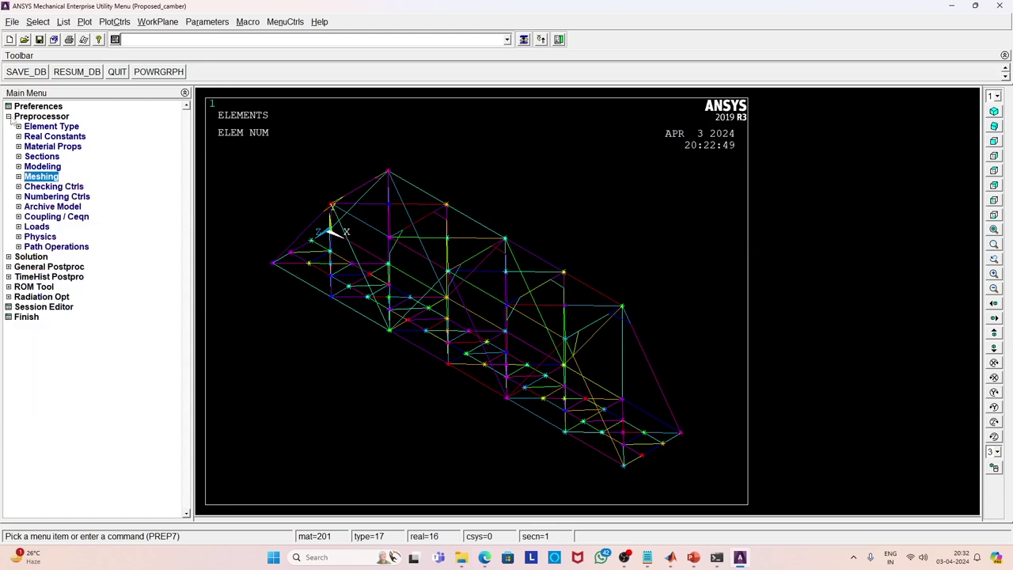
click(9, 116)
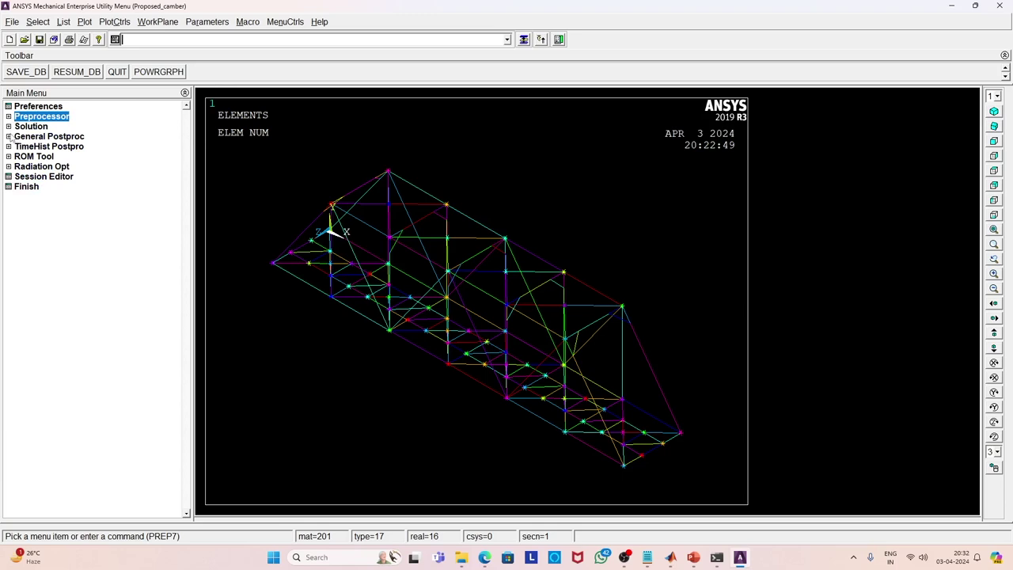
click(9, 126)
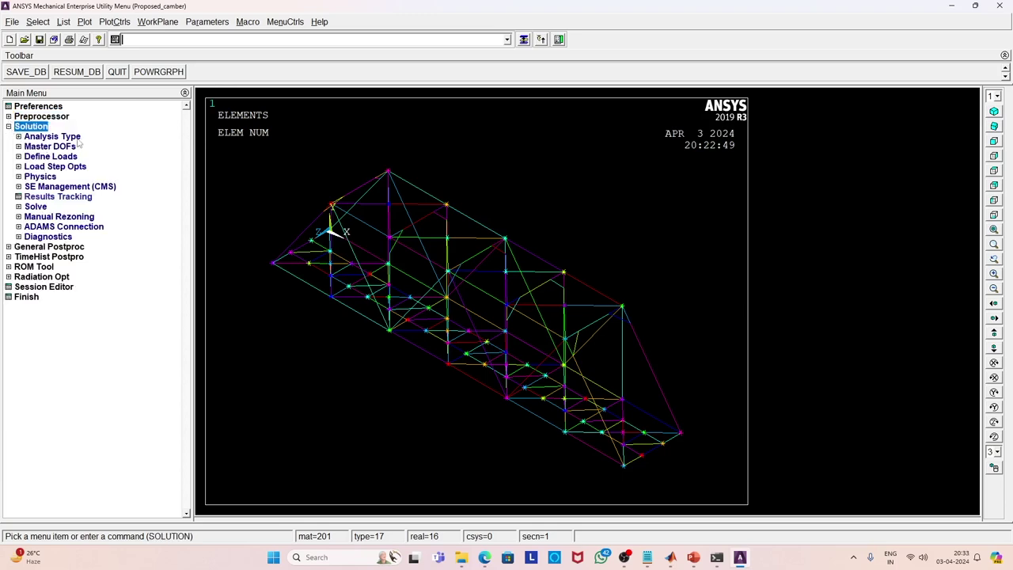
Set the new analysis type to Modal
click(19, 136)
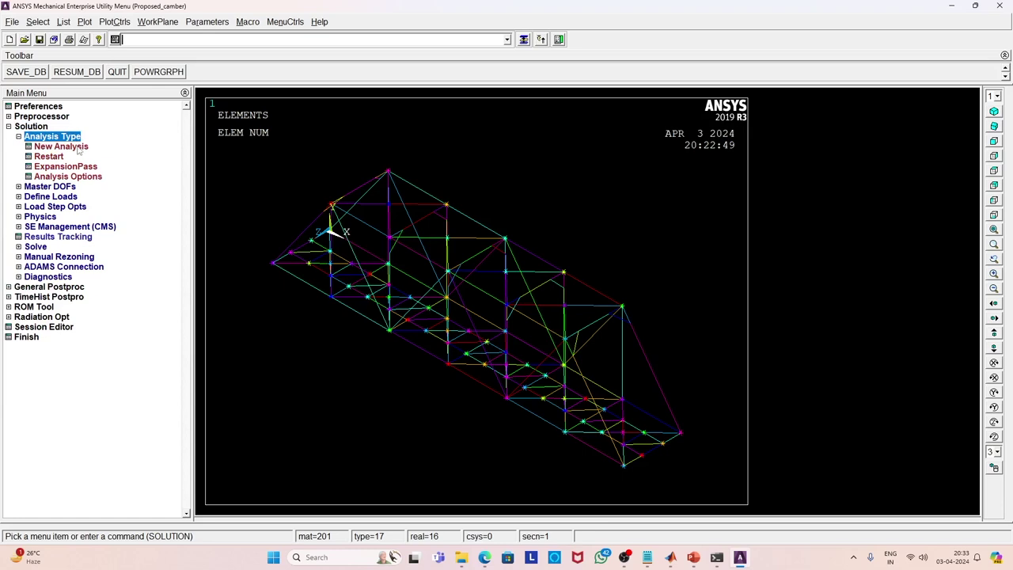
click(70, 146)
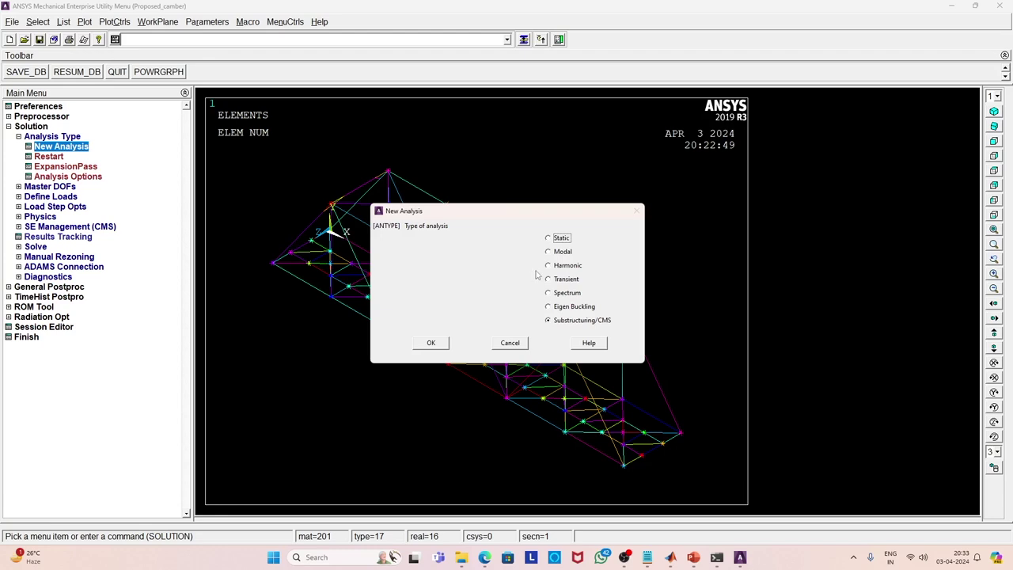
click(558, 251)
click(431, 343)
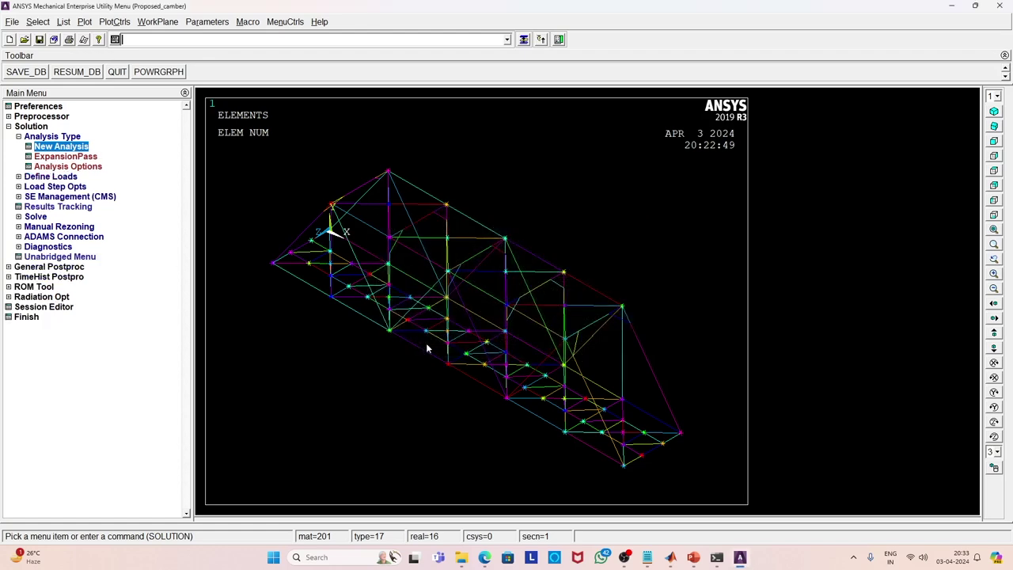
Review and accept the modal analysis options for mode extraction and expansion, then view the Block Lanczos frequency options and cancel them
click(83, 168)
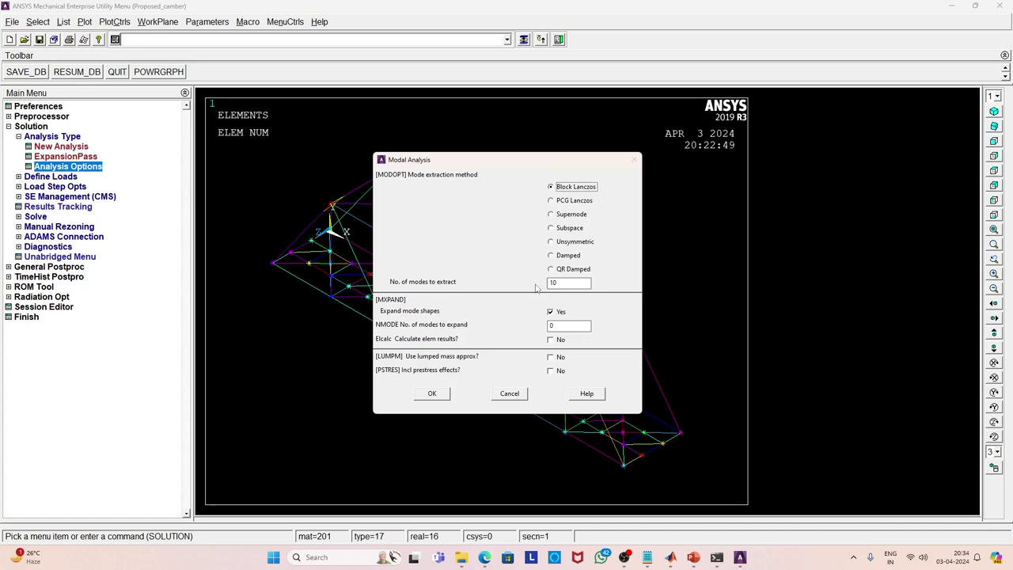
click(564, 283)
click(433, 394)
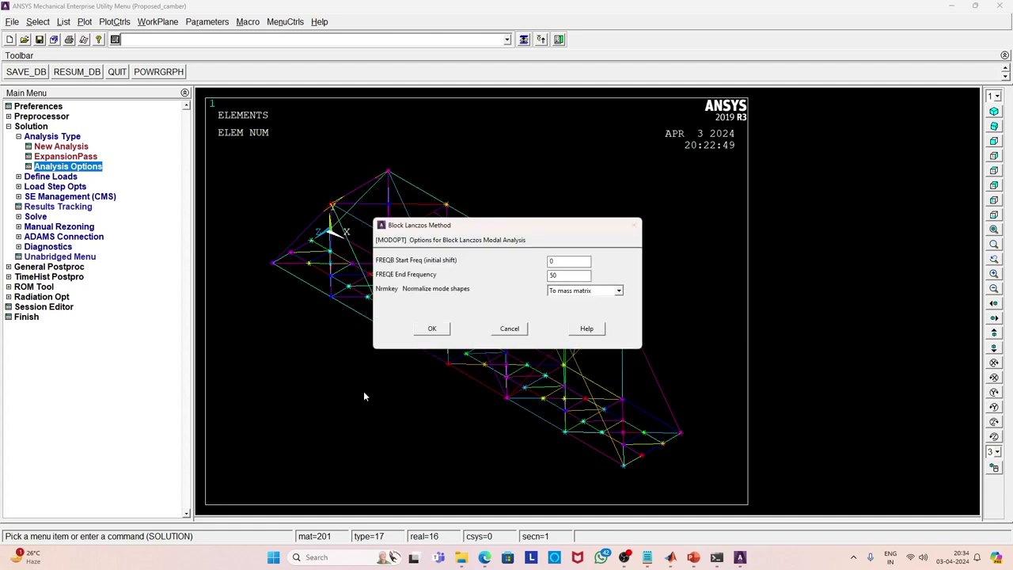
click(512, 330)
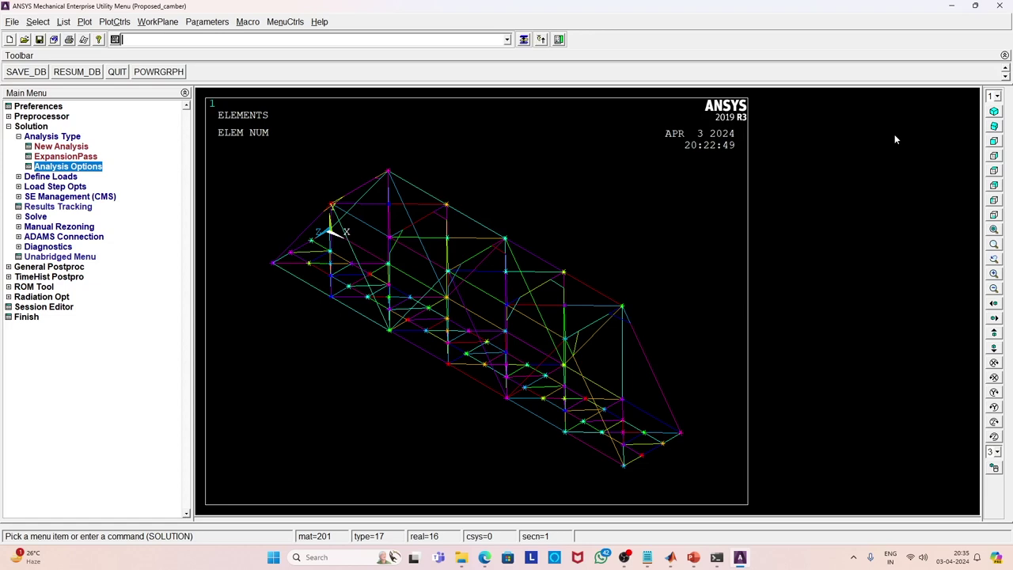
Switch to MATLAB and enlarge the editor area by shrinking the Command Window
click(952, 5)
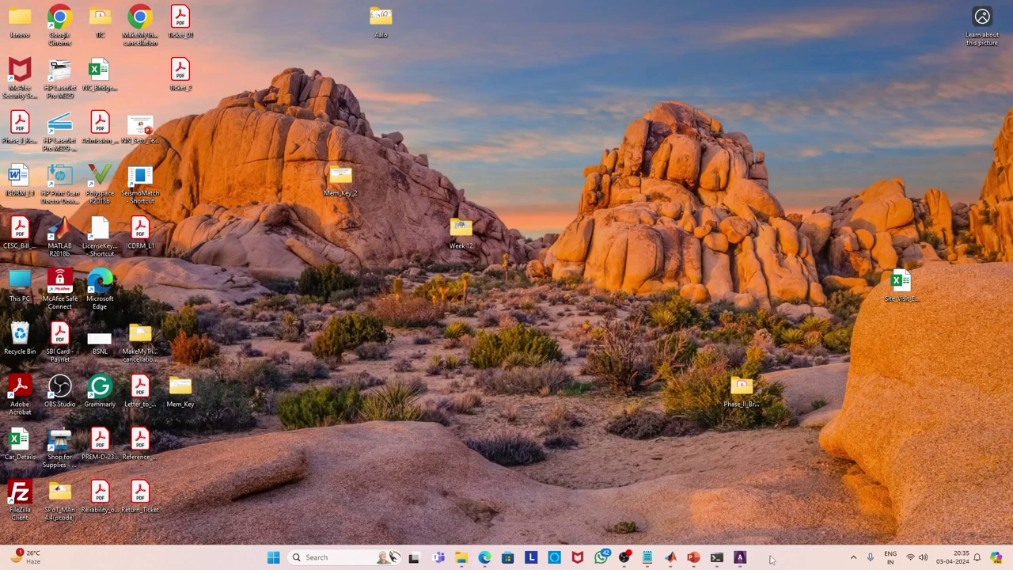
click(670, 557)
drag(484, 264, 484, 361)
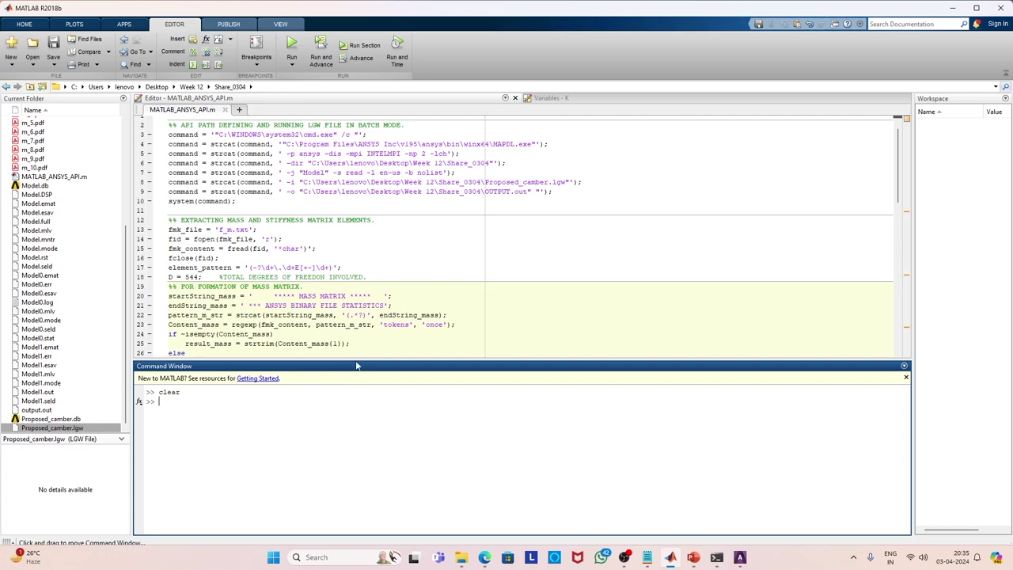
drag(356, 366, 364, 465)
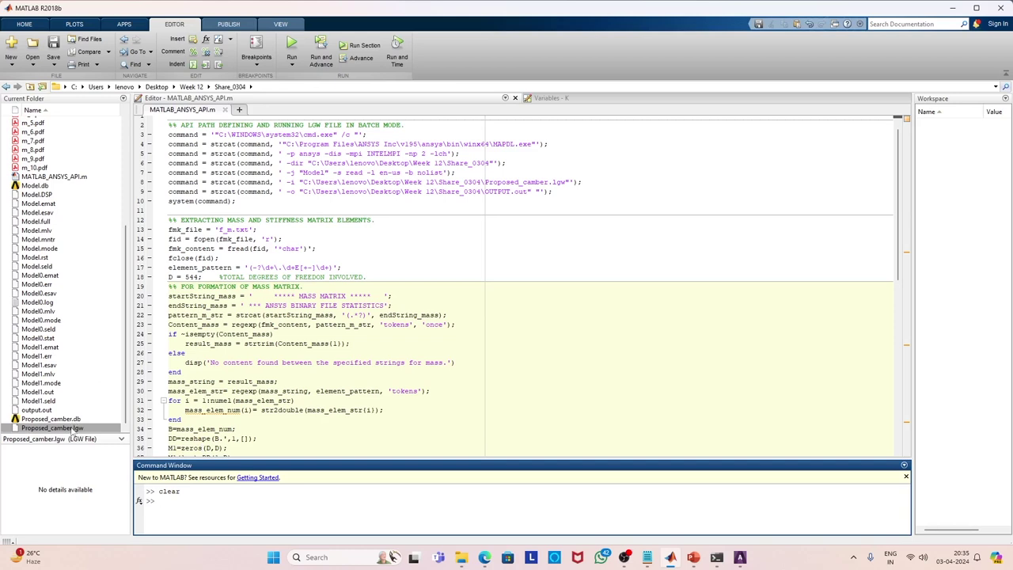
Open Proposed_camber.lgw from the Share_0304 folder in Notepad and maximize the text window
click(73, 428)
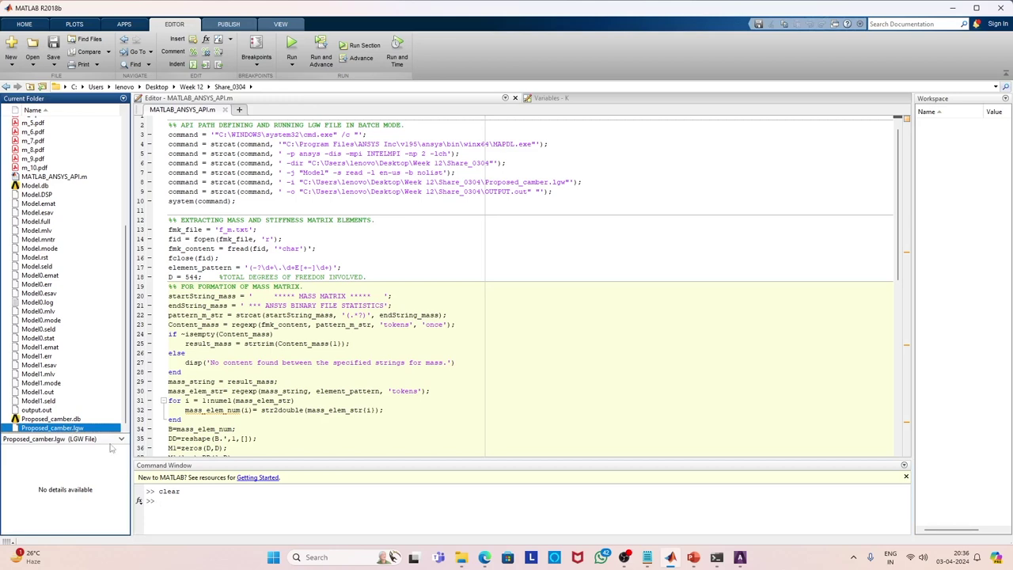
click(461, 557)
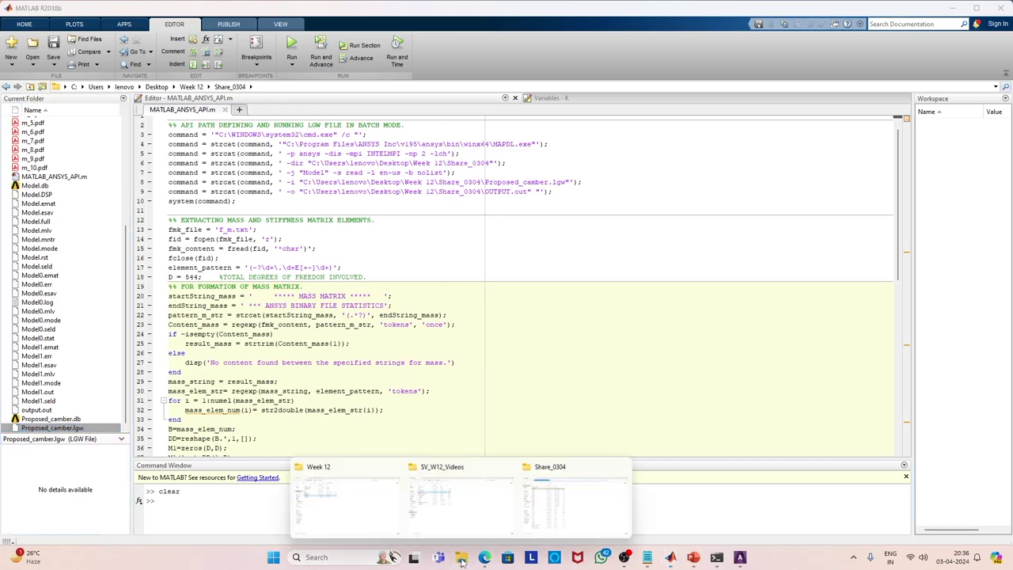
click(526, 507)
scroll(198, 509, down, 6)
scroll(176, 520, down, 3)
double_click(169, 526)
click(457, 248)
click(544, 390)
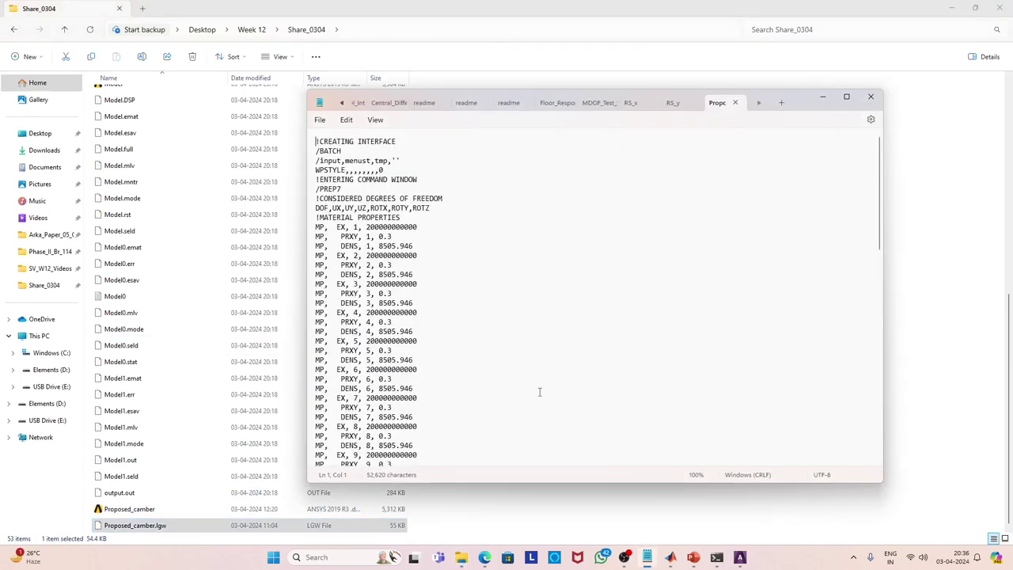
scroll(503, 315, down, 2)
scroll(506, 316, up, 3)
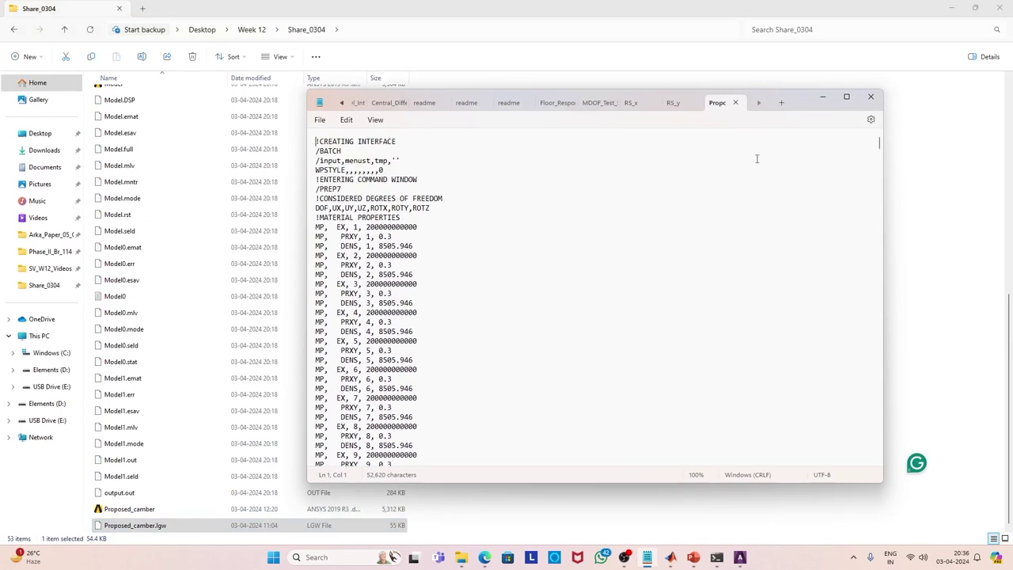
click(846, 97)
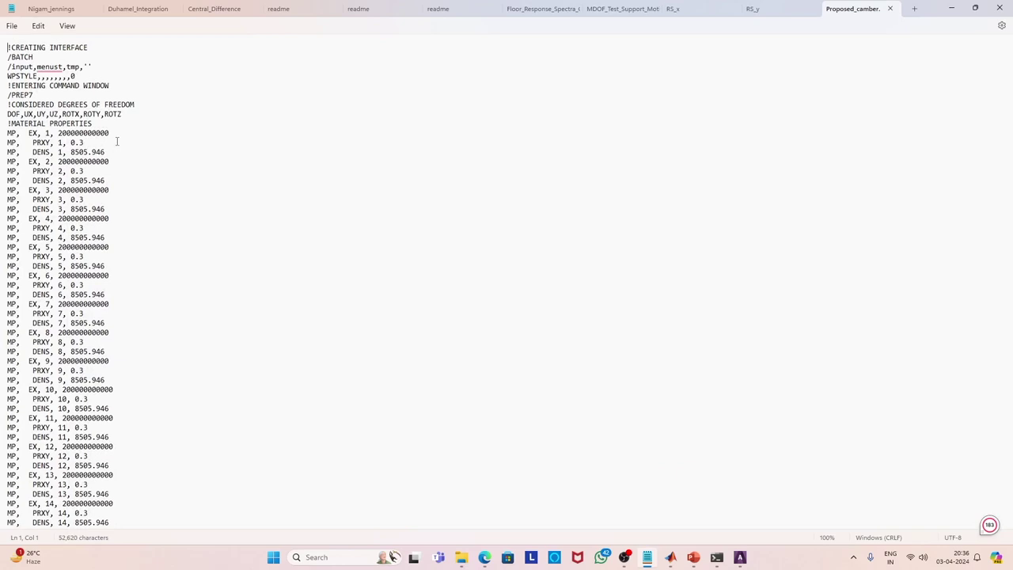
Examine the elastic modulus, Poisson's ratio and density commands for the materials in the command file
scroll(119, 233, down, 1)
scroll(123, 234, down, 1)
scroll(123, 233, down, 2)
scroll(123, 230, down, 13)
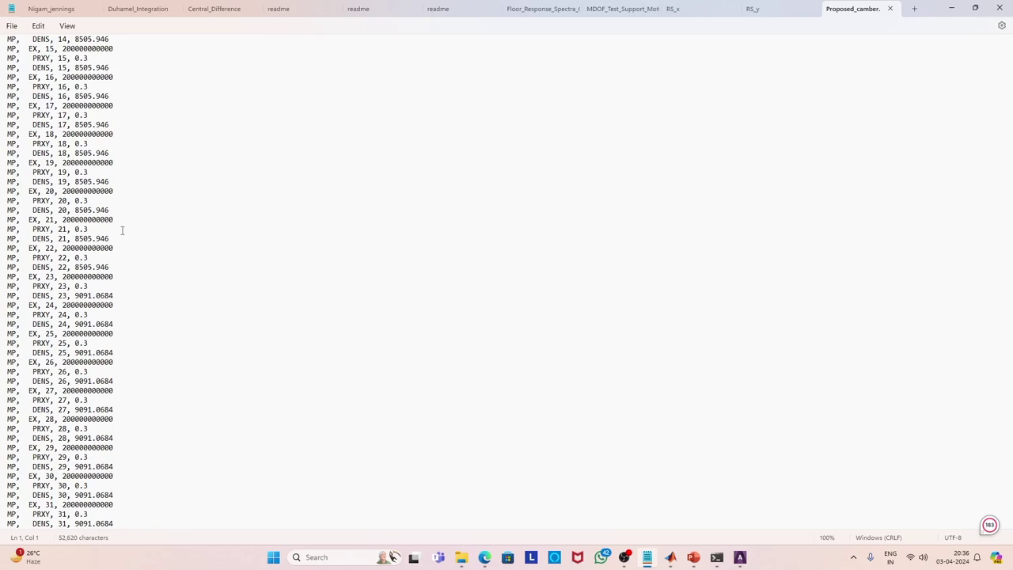
scroll(122, 230, down, 1)
scroll(124, 230, up, 1)
Examine the beam section type, offset and section-read commands in the command file
drag(1010, 62, 1009, 191)
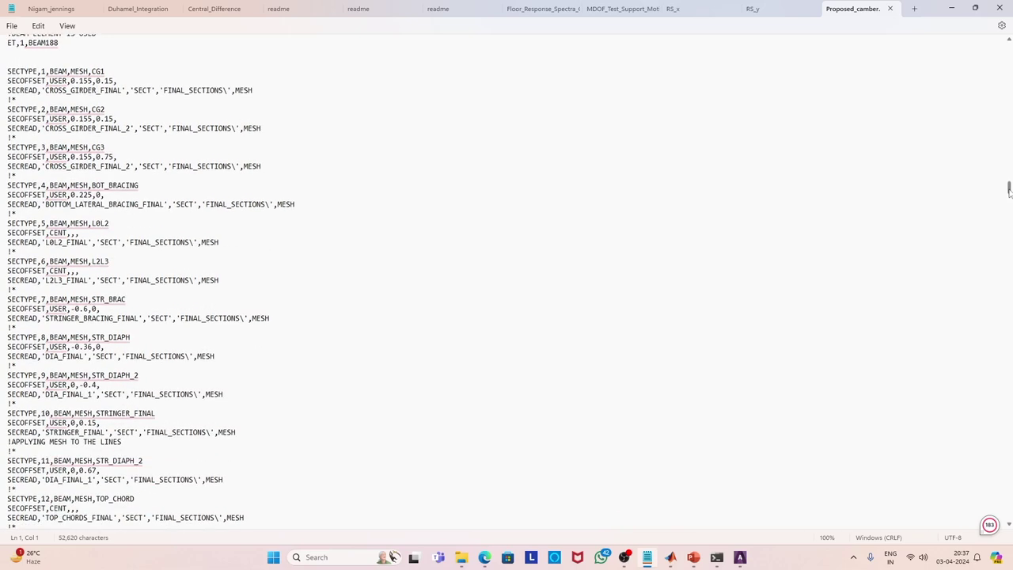
scroll(1009, 191, down, 2)
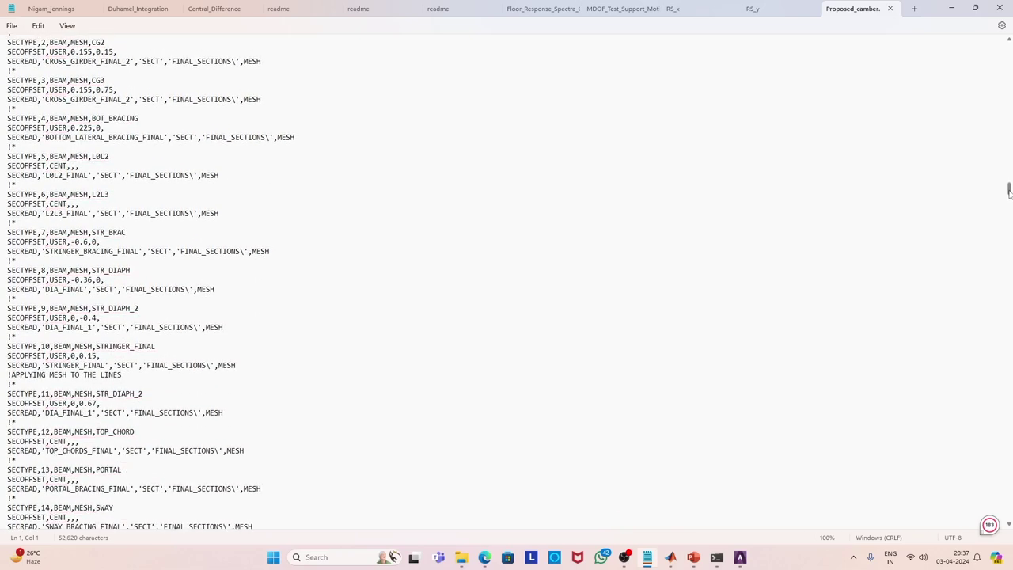
scroll(1009, 190, down, 1)
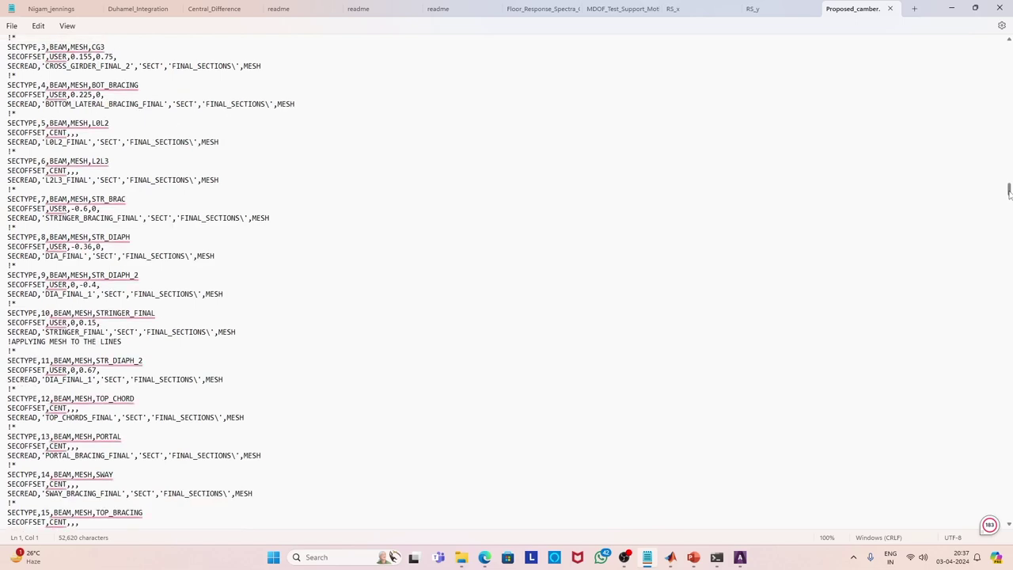
scroll(1009, 191, down, 2)
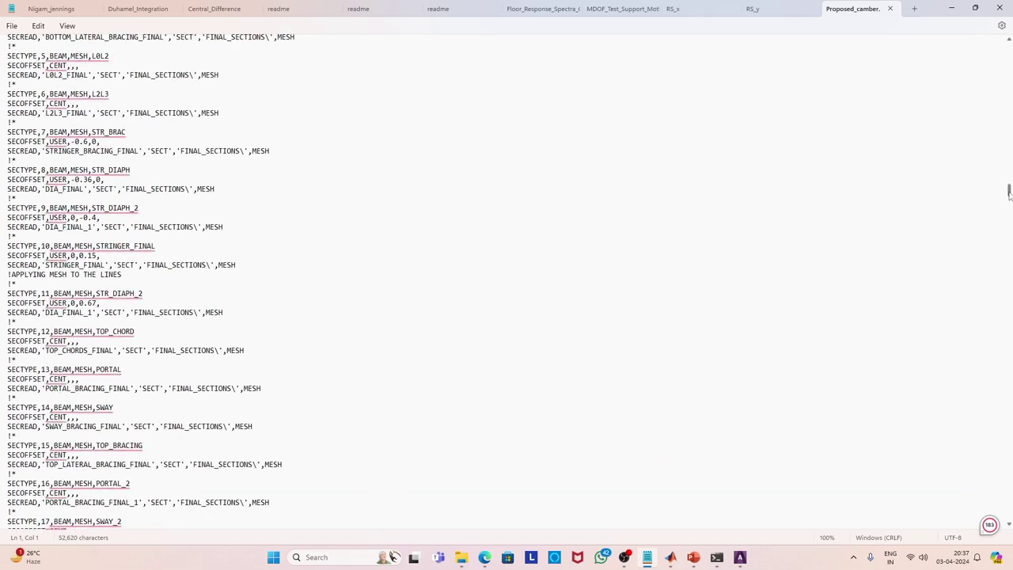
scroll(1009, 190, down, 2)
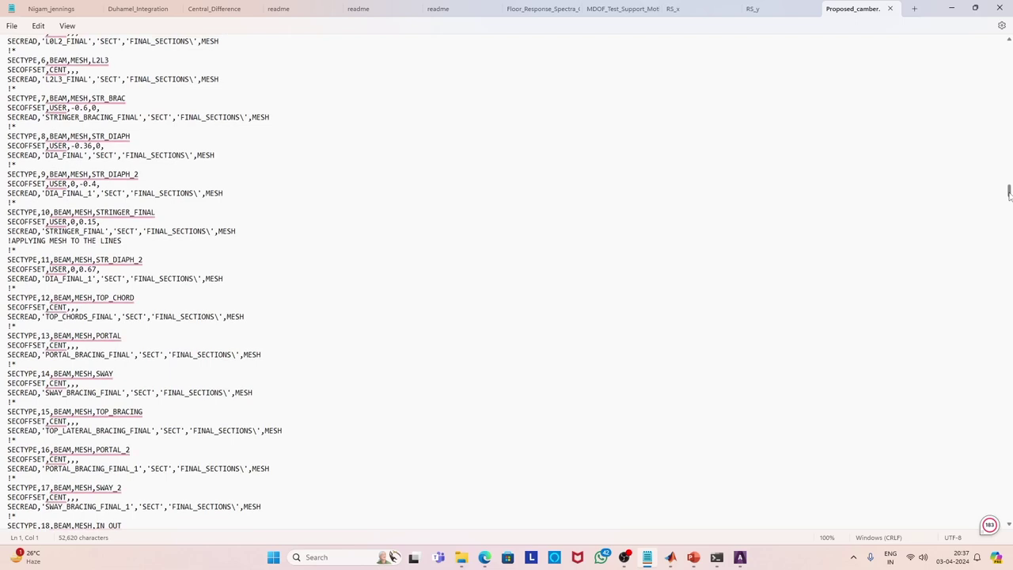
Examine the solution and matrix export commands at the end of the file, highlighting the output name f_m,txt
drag(1009, 194, 1000, 523)
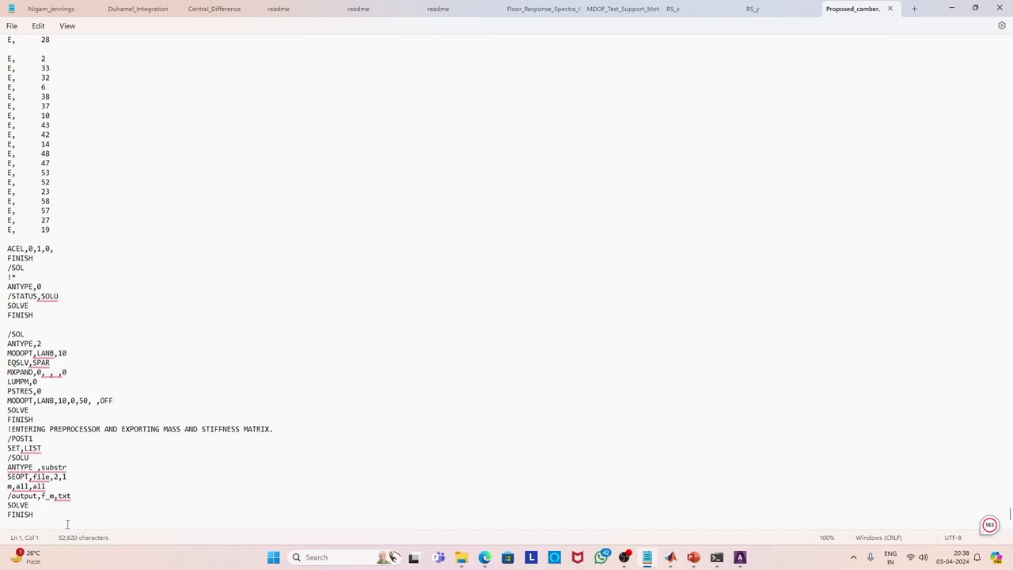
click(46, 496)
click(42, 495)
mouse_move(68, 496)
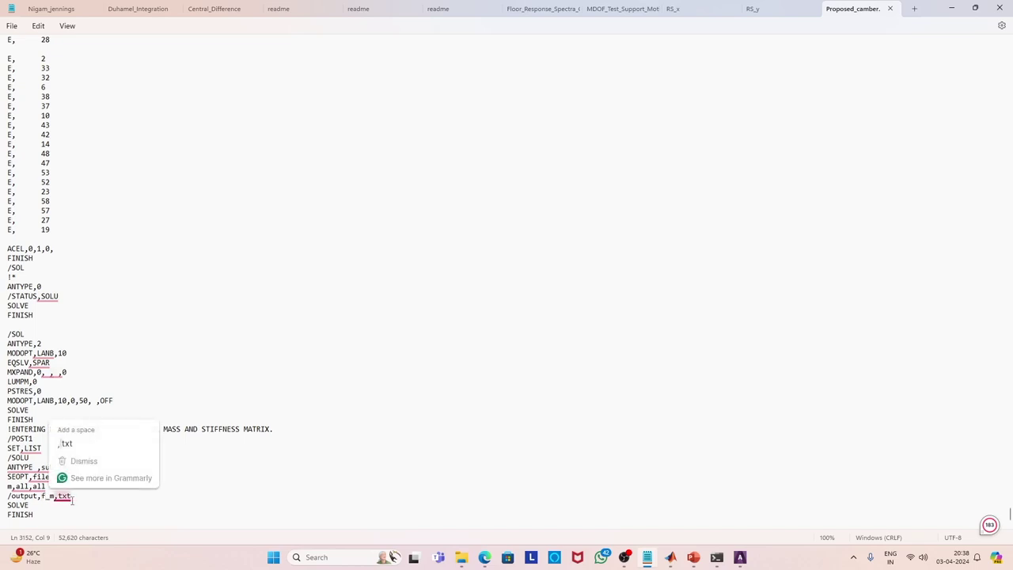
key(shift+End)
key(shift+Right)
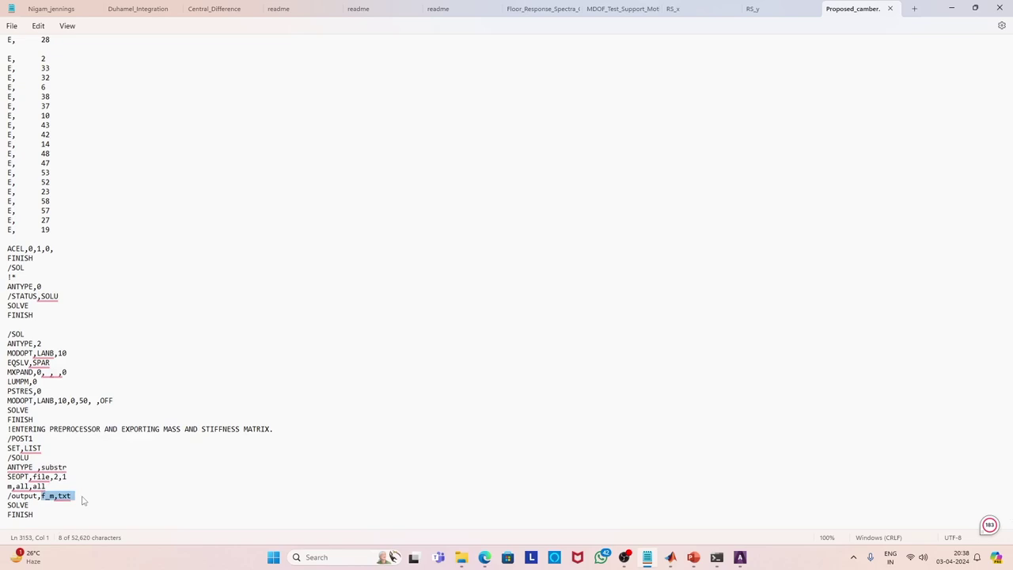
click(83, 496)
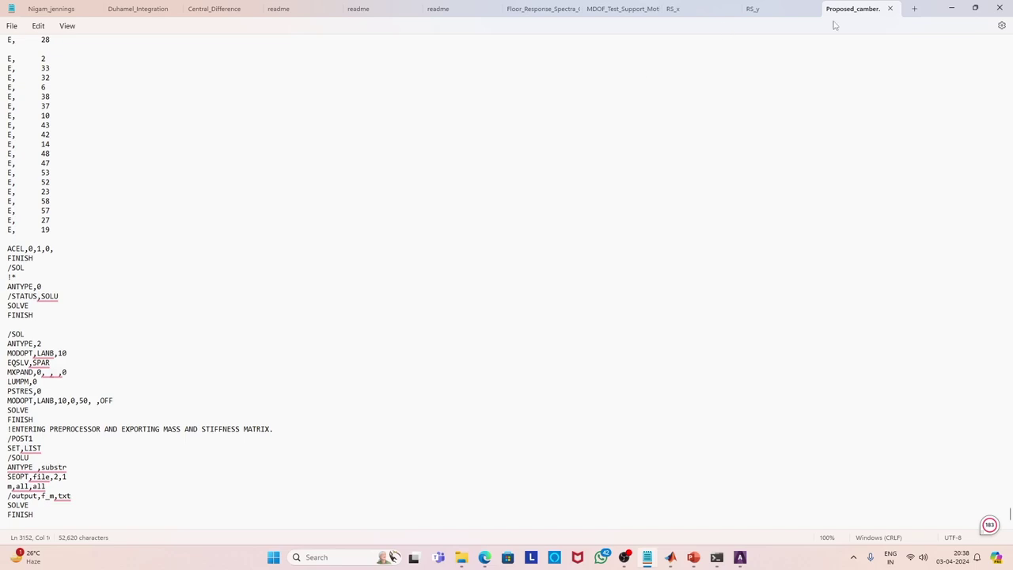
Switch back to MATLAB and set the desktop code font size to 15 in the preferences
click(950, 9)
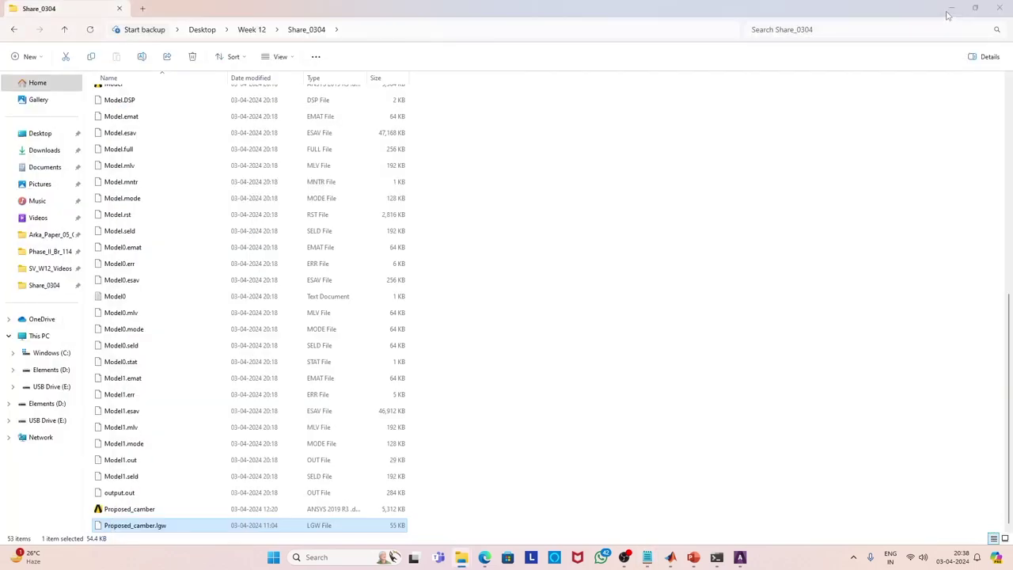
click(951, 8)
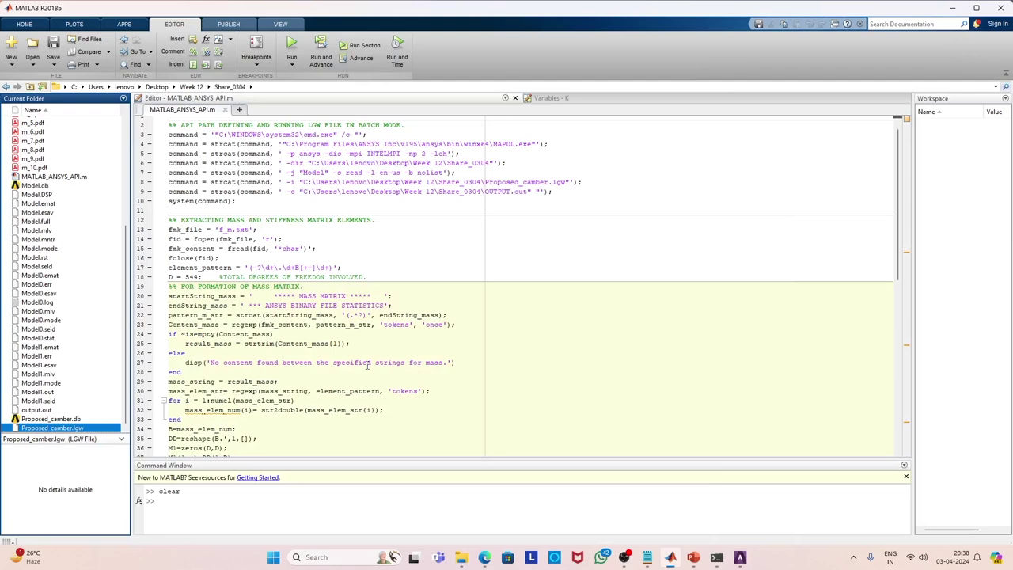
click(24, 23)
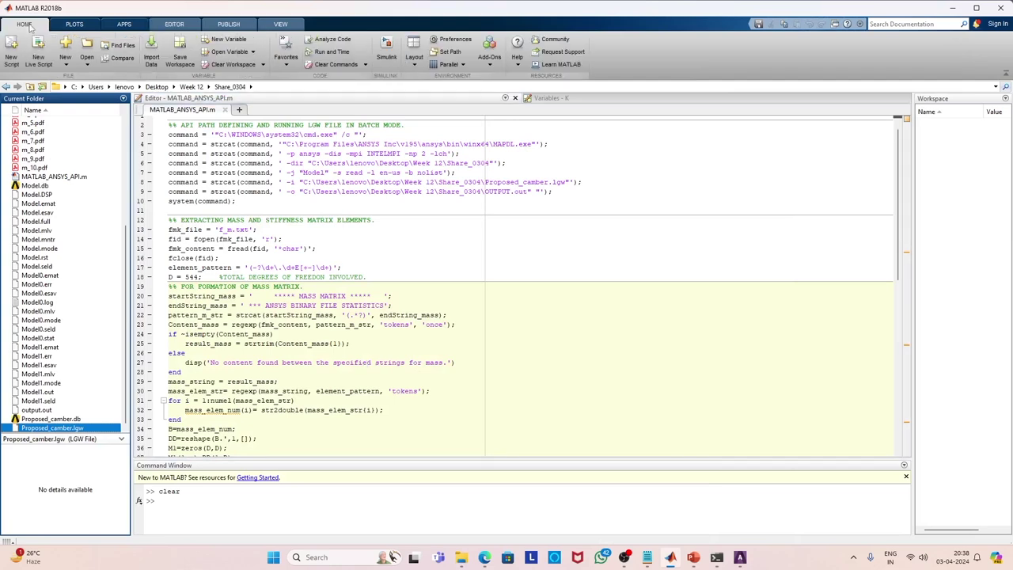
click(454, 38)
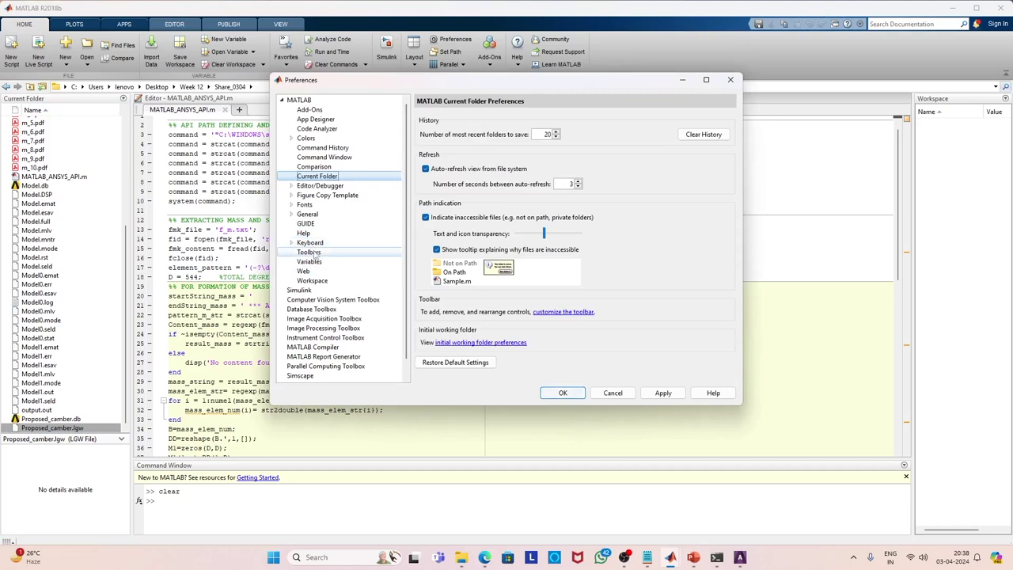
click(304, 204)
double_click(698, 139)
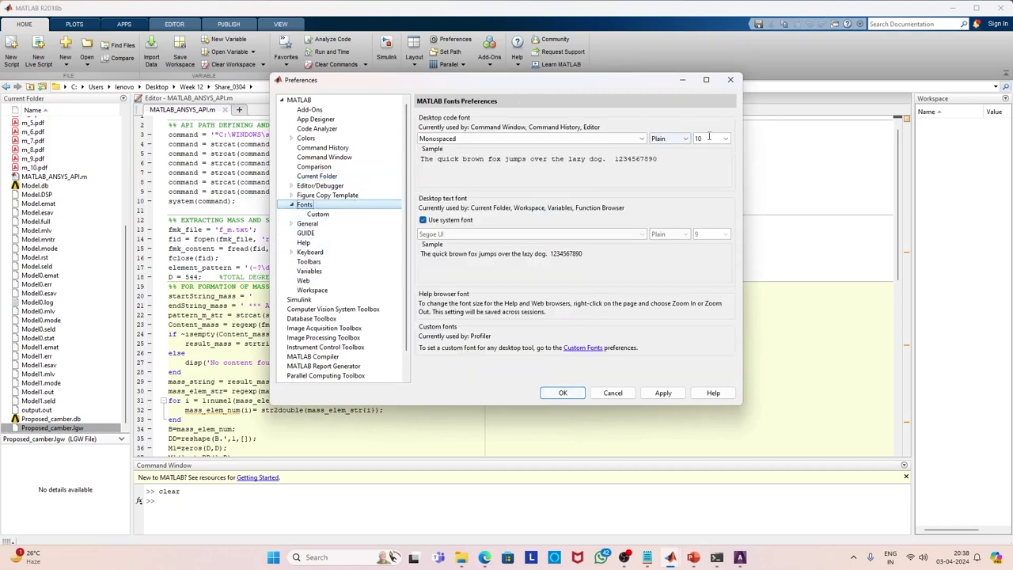
click(697, 139)
key(BackSpace)
key(BackSpace)
text(15)
key(Return)
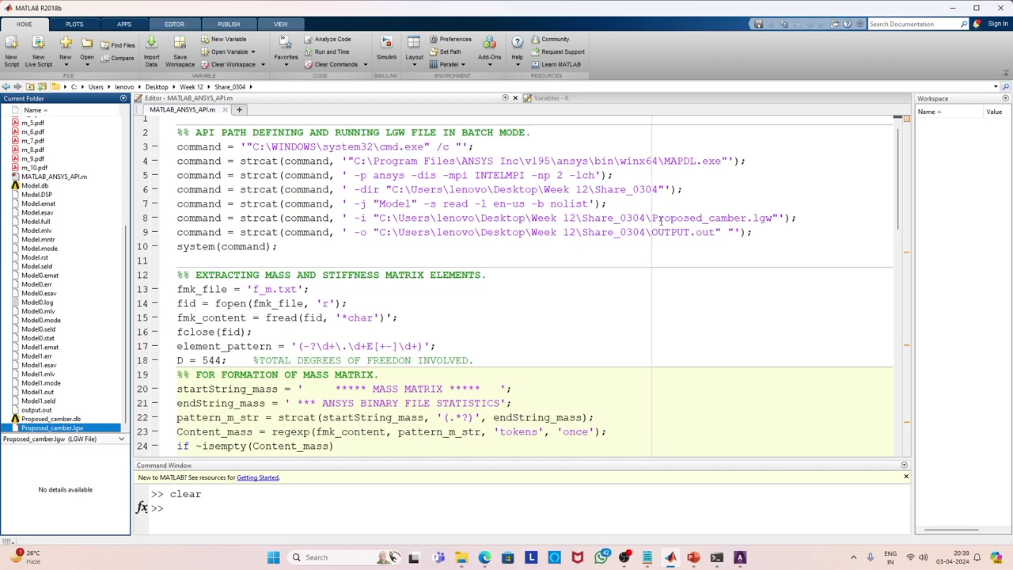
Highlight the input file Proposed_camber.lgw, the output file OUTPUT.out and the matrix file f_m.txt in the MATLAB_ANSYS_API.m script
drag(652, 219, 773, 223)
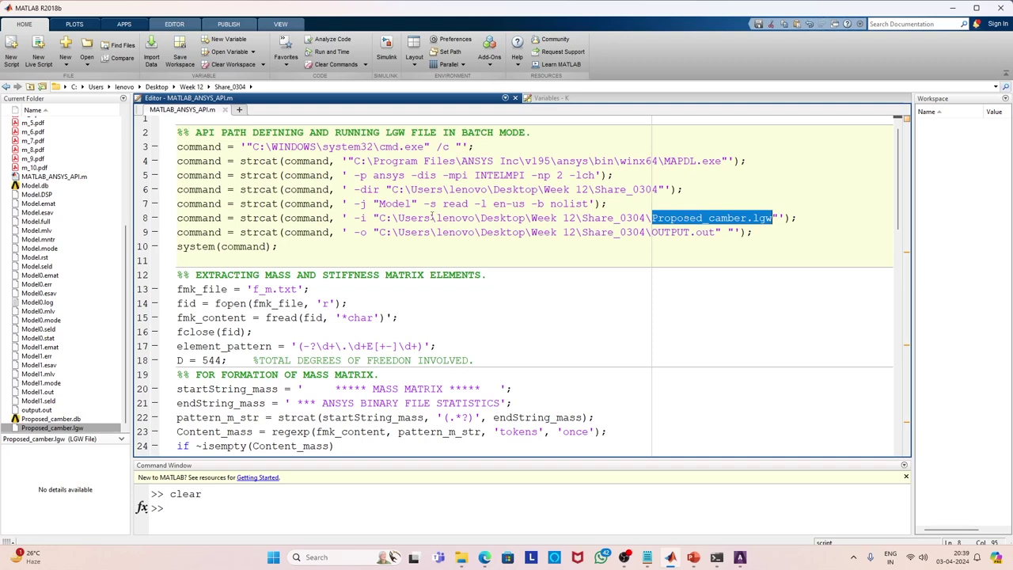
drag(647, 232, 715, 232)
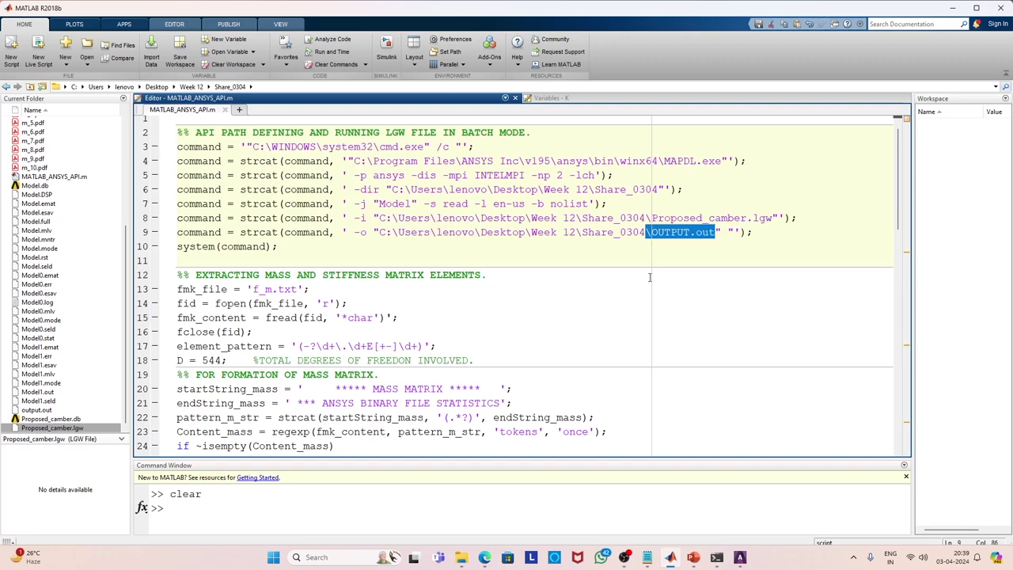
click(625, 294)
click(626, 231)
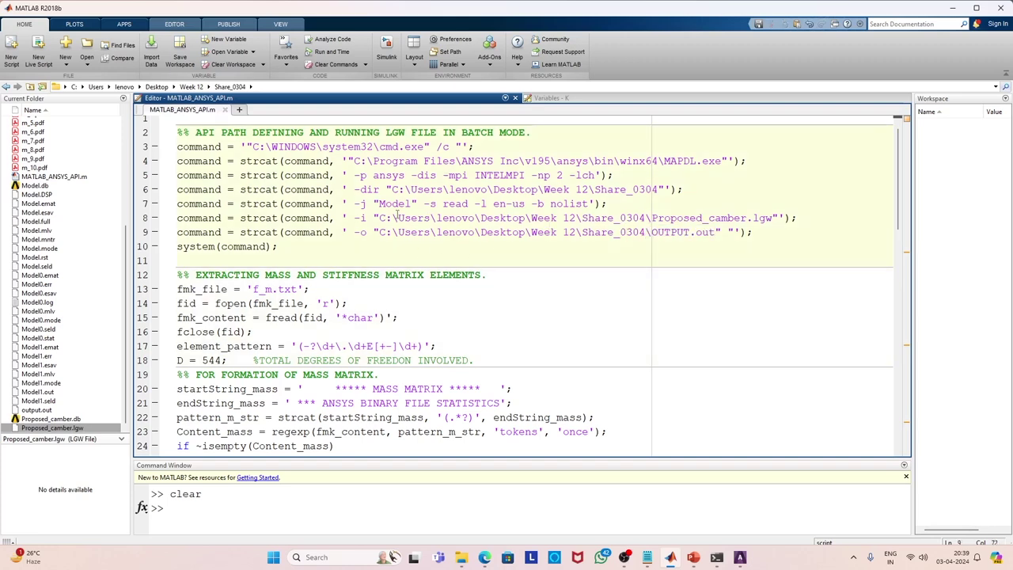
drag(252, 290, 298, 289)
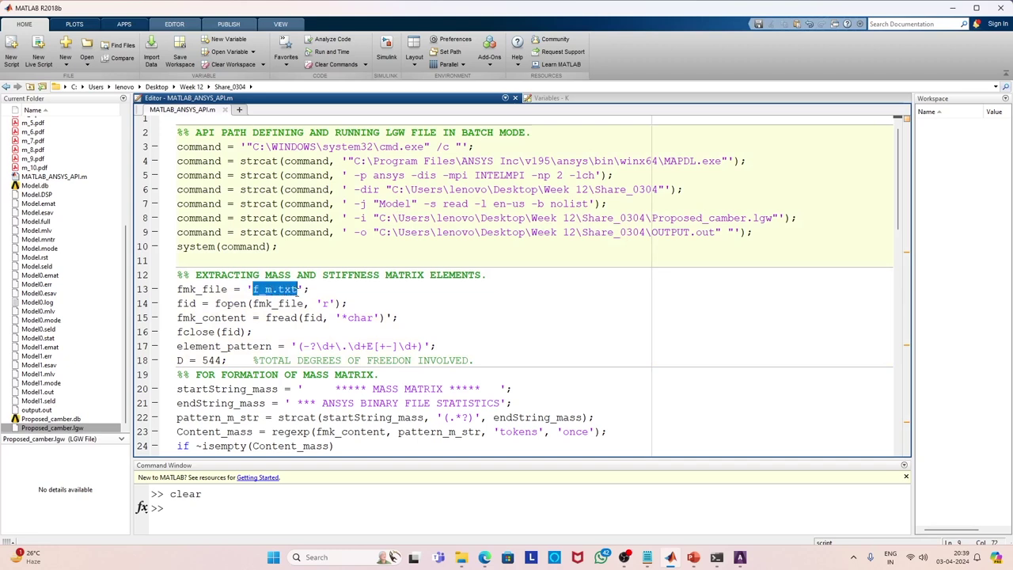
drag(298, 289, 299, 293)
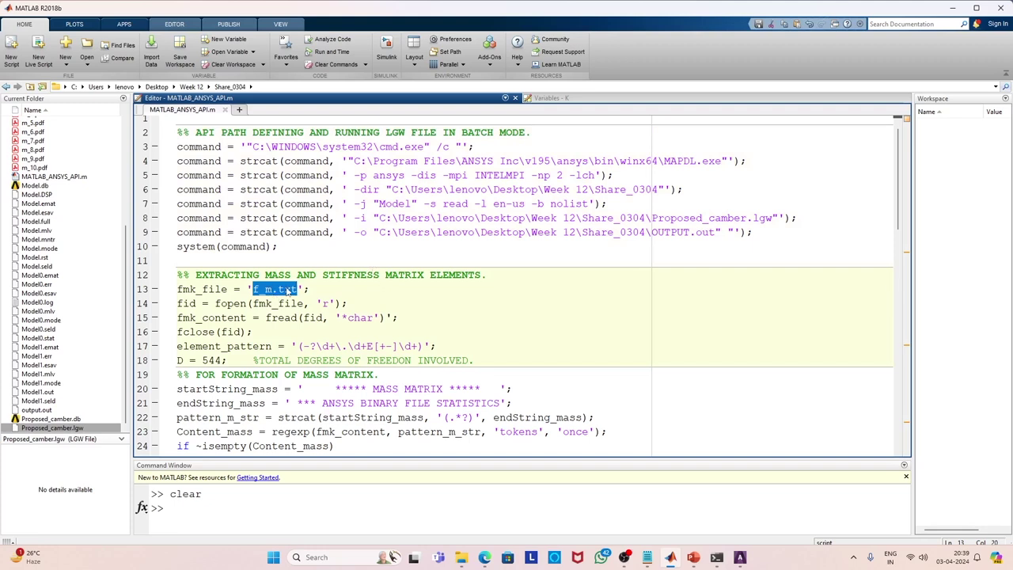
Examine the script sections that form the mass matrix M and the stiffness matrix K, down to the eigen analysis section
scroll(332, 303, down, 3)
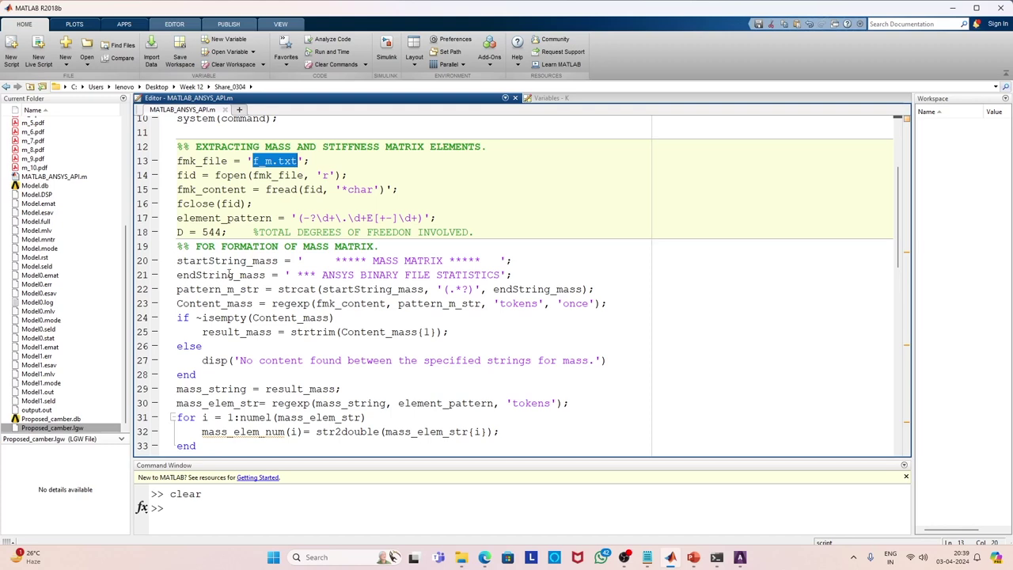
scroll(245, 403, down, 2)
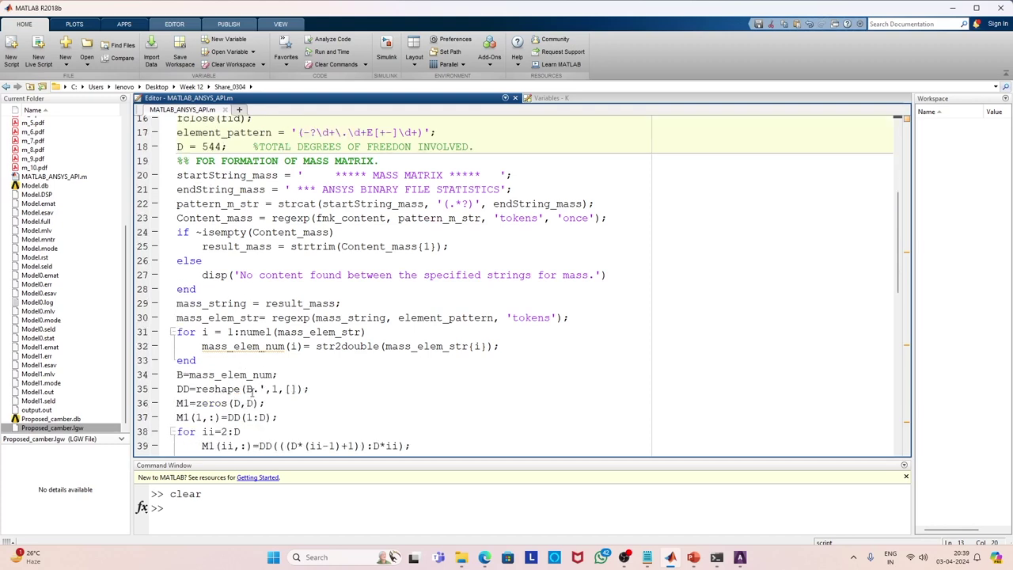
scroll(251, 389, down, 2)
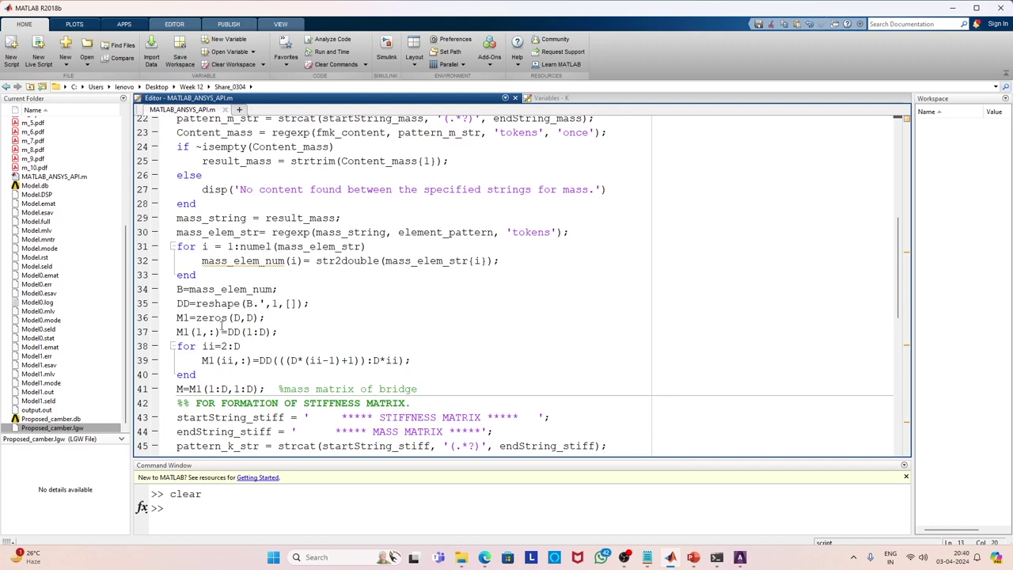
scroll(379, 354, down, 3)
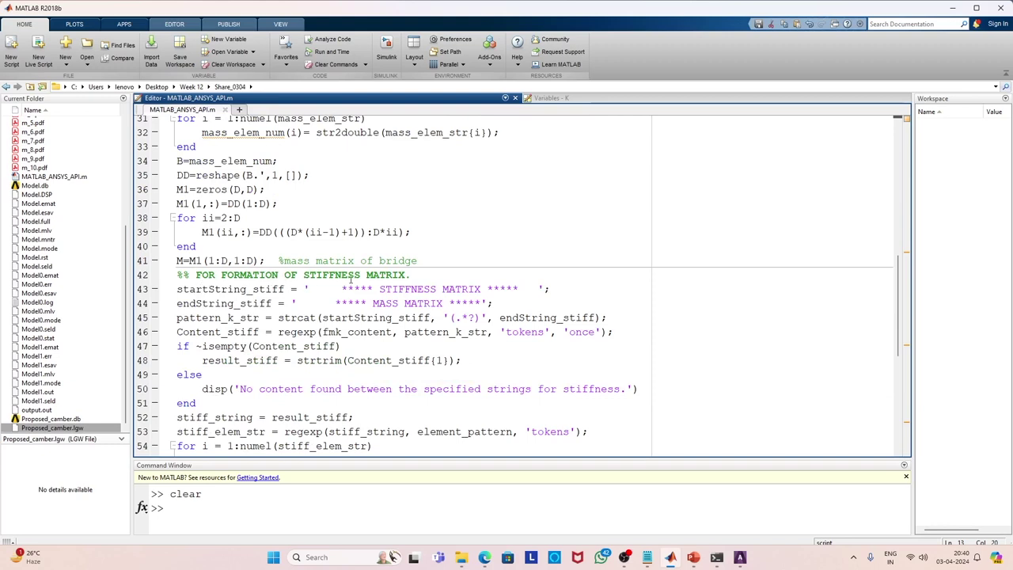
scroll(363, 383, down, 3)
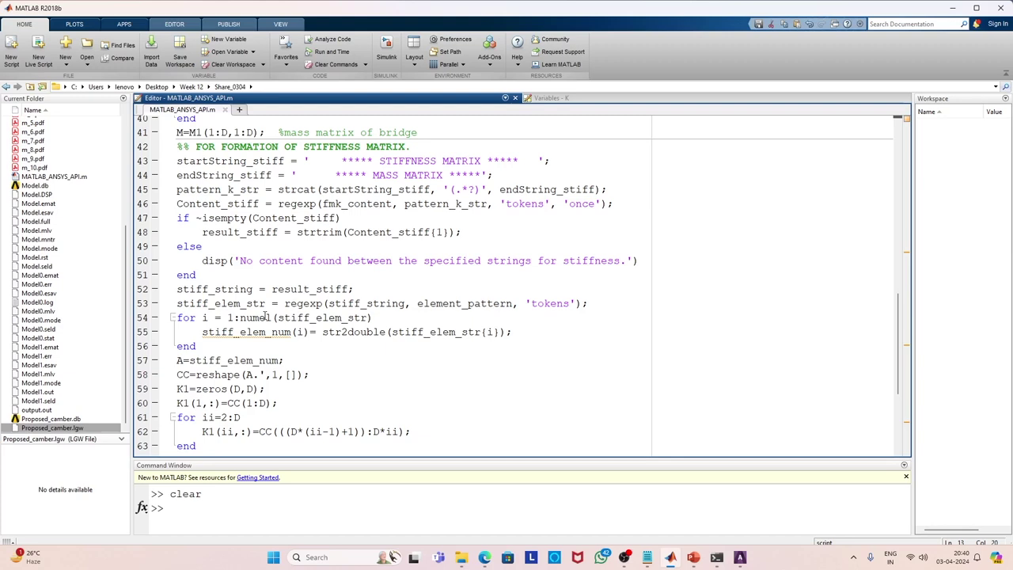
scroll(268, 331, down, 2)
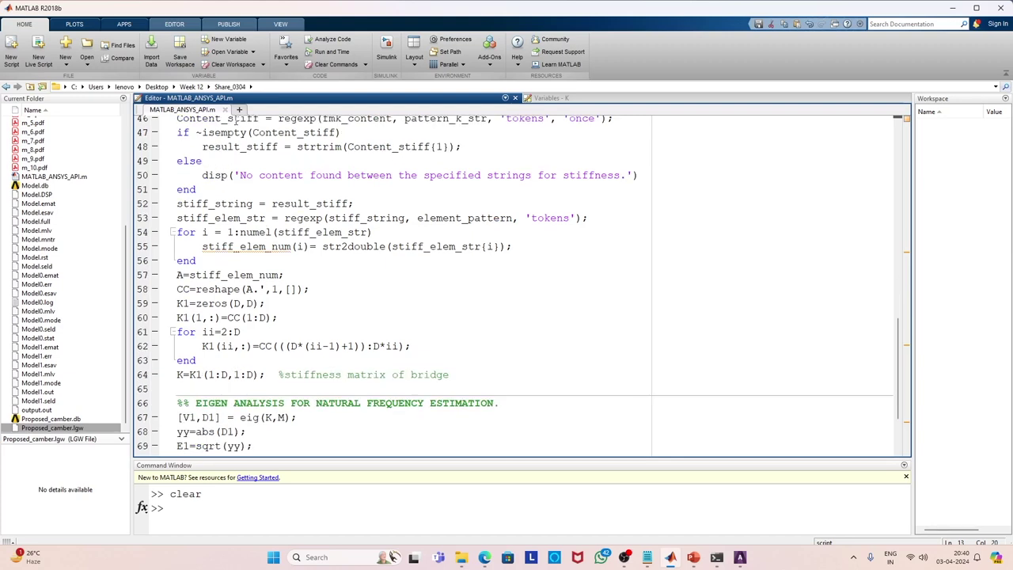
mouse_move(253, 241)
scroll(423, 372, down, 2)
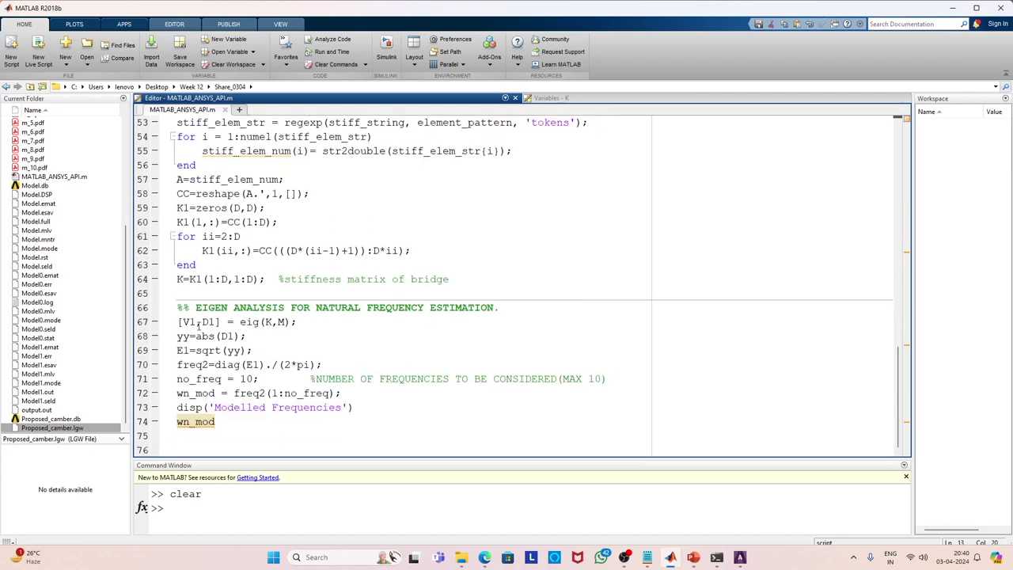
Highlight the eigen analysis lines of the script, singling out the eig(K,M) call and its K argument
drag(178, 322, 334, 351)
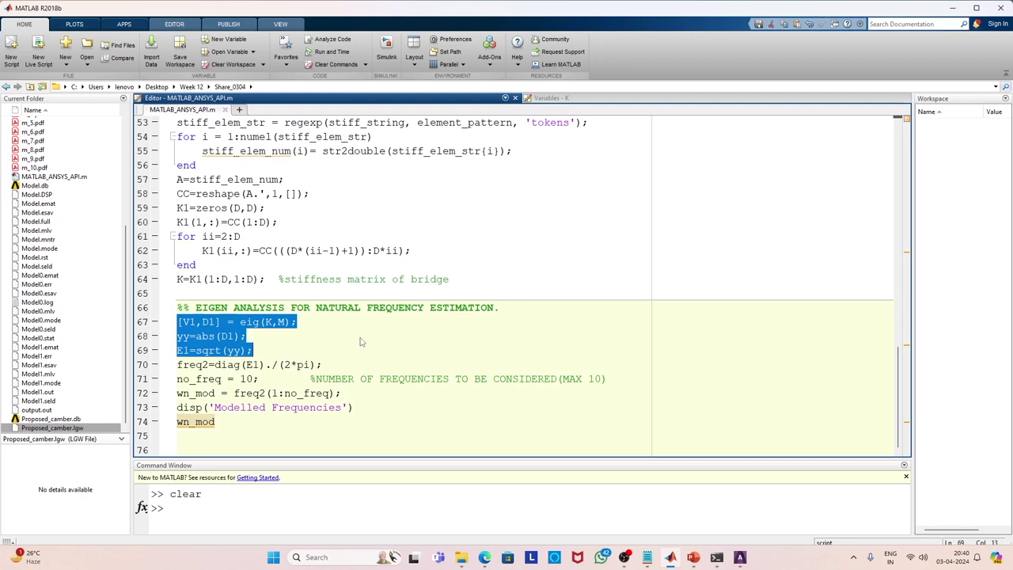
click(481, 247)
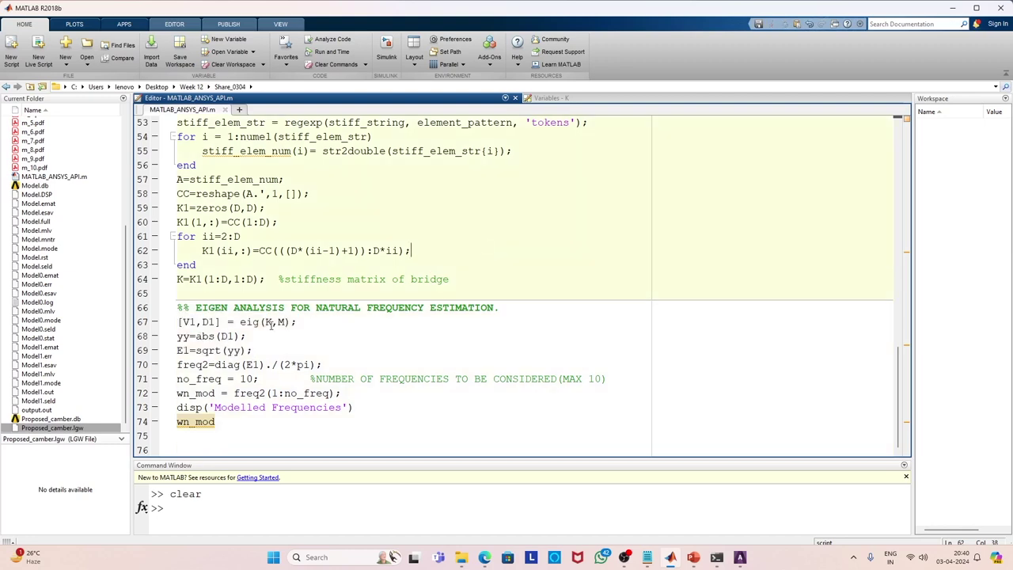
drag(179, 322, 300, 325)
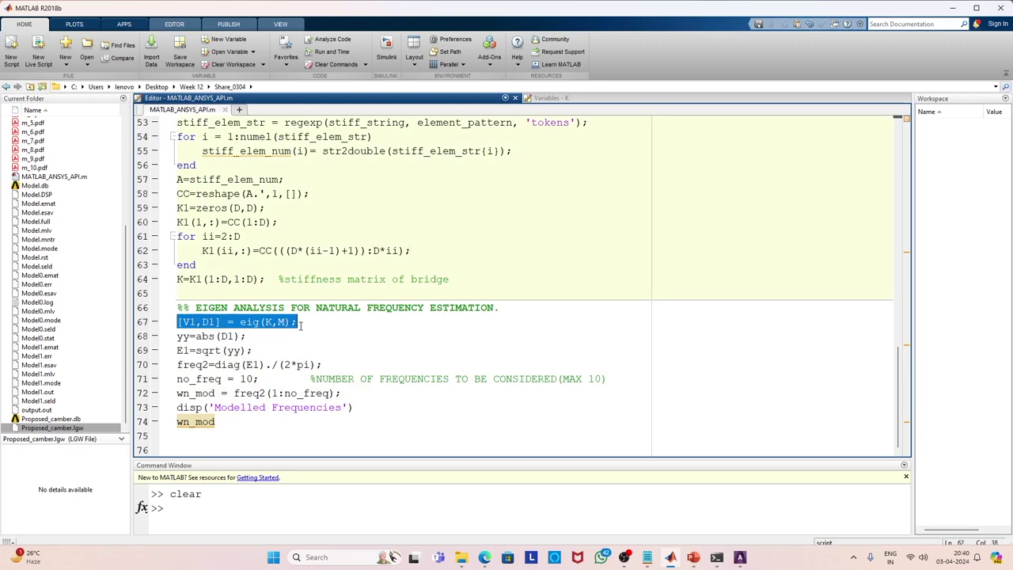
click(271, 322)
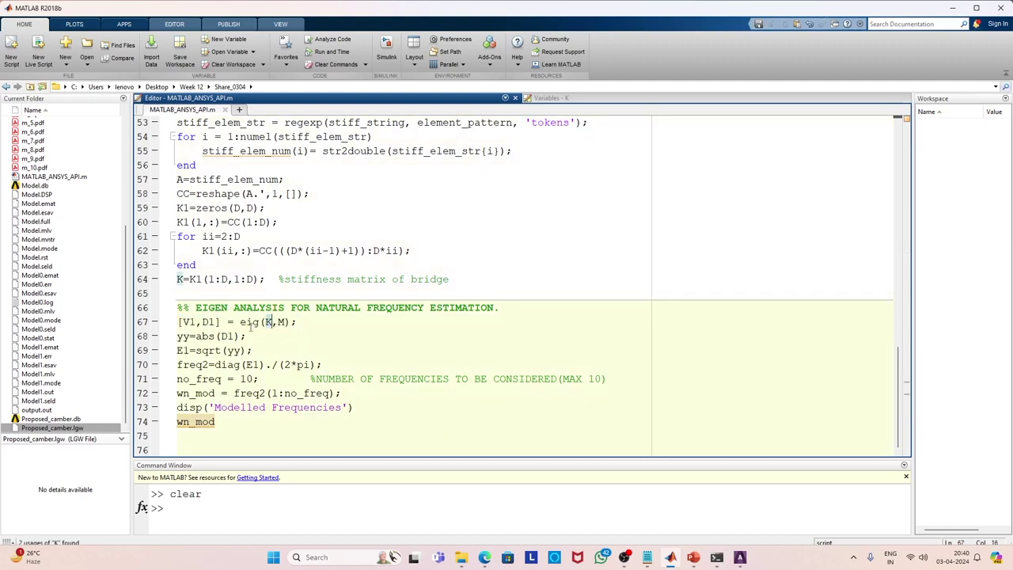
drag(242, 322, 263, 325)
click(247, 334)
Return to the start of MATLAB_ANSYS_API.m, enlarge the Command Window and run the whole script
scroll(577, 332, up, 12)
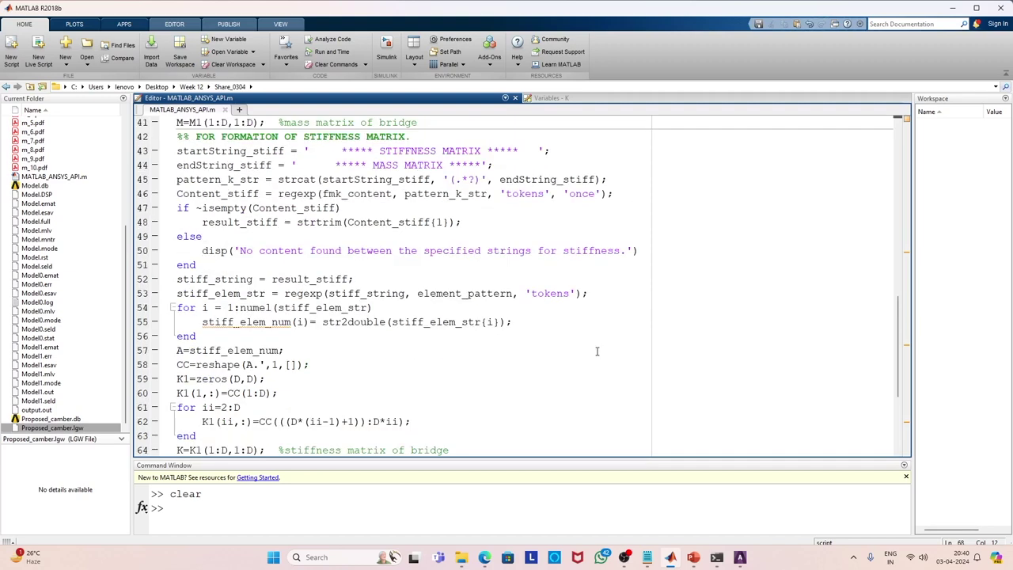
scroll(583, 347, up, 6)
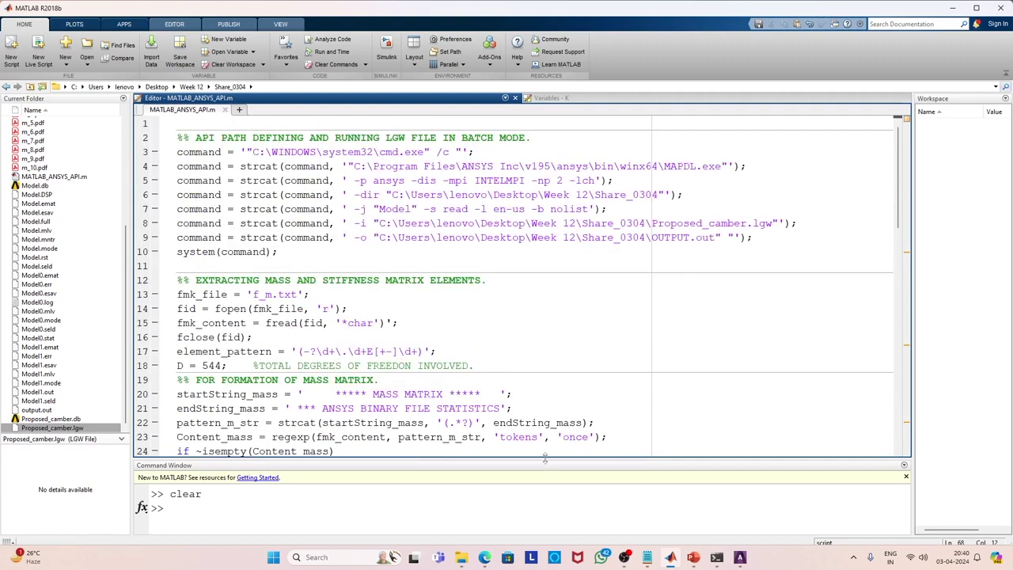
drag(546, 459, 543, 293)
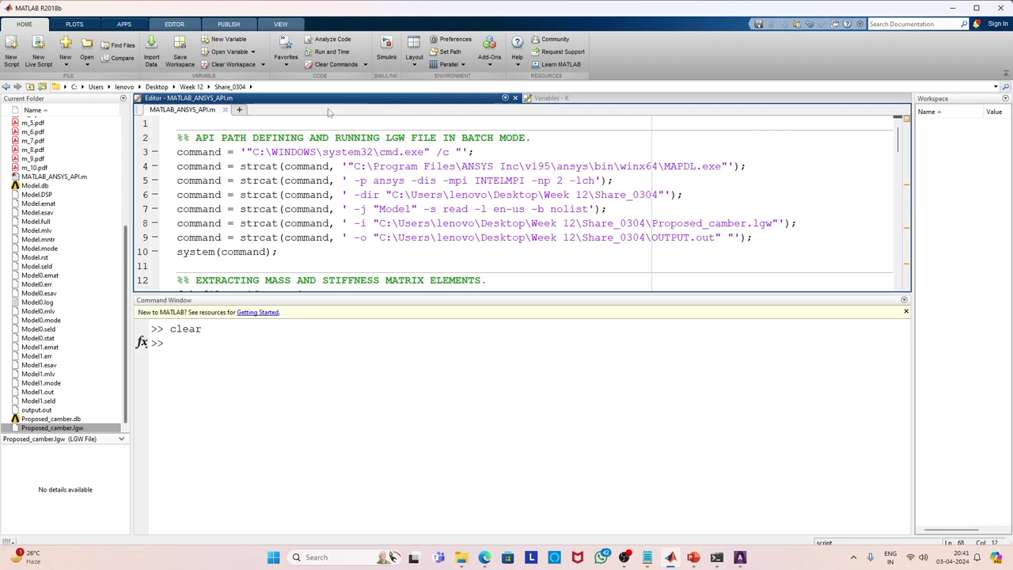
click(173, 23)
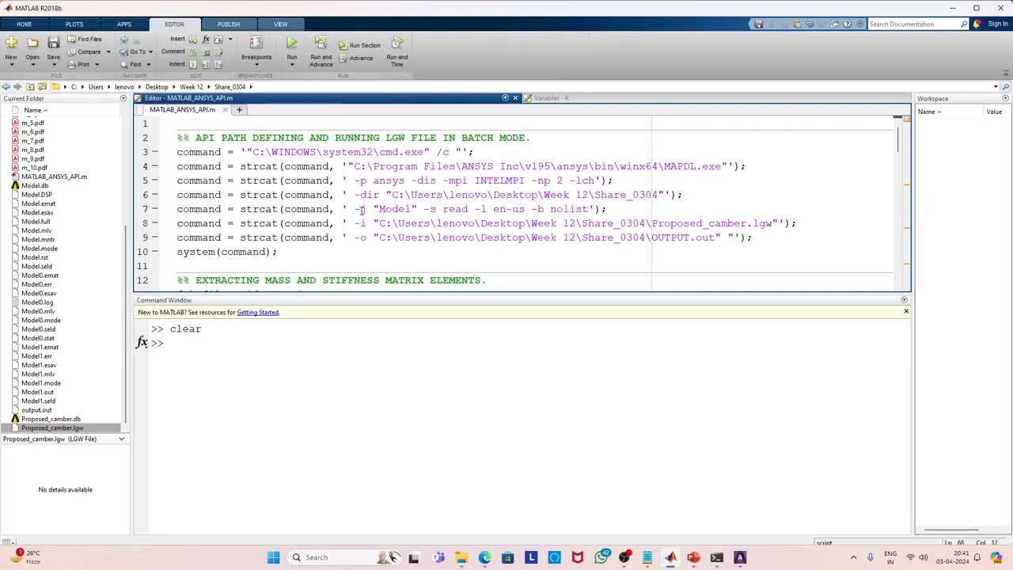
click(390, 250)
click(292, 49)
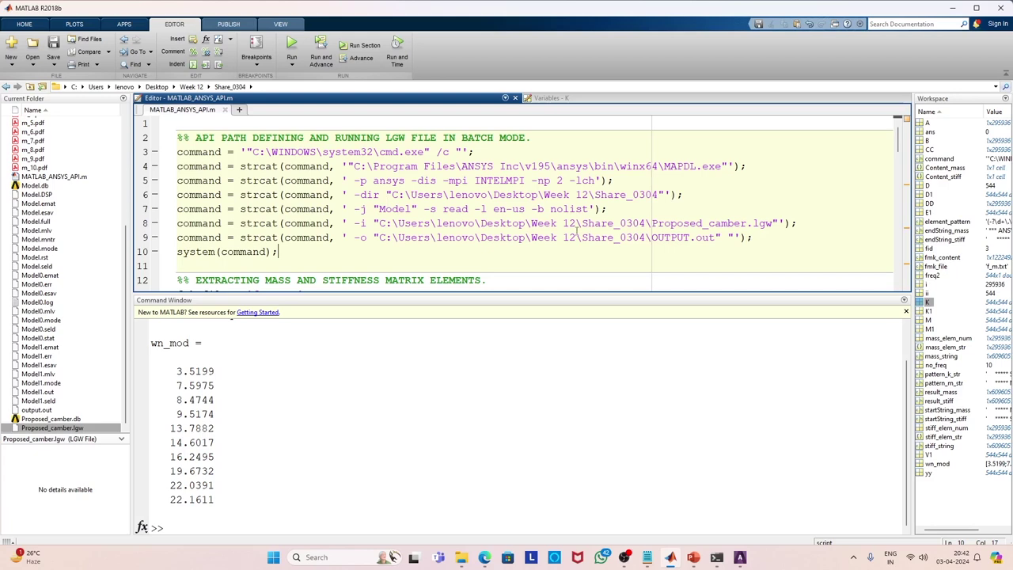
Open the stiffness matrix K and the mass matrix M from the workspace to inspect their entries
click(928, 302)
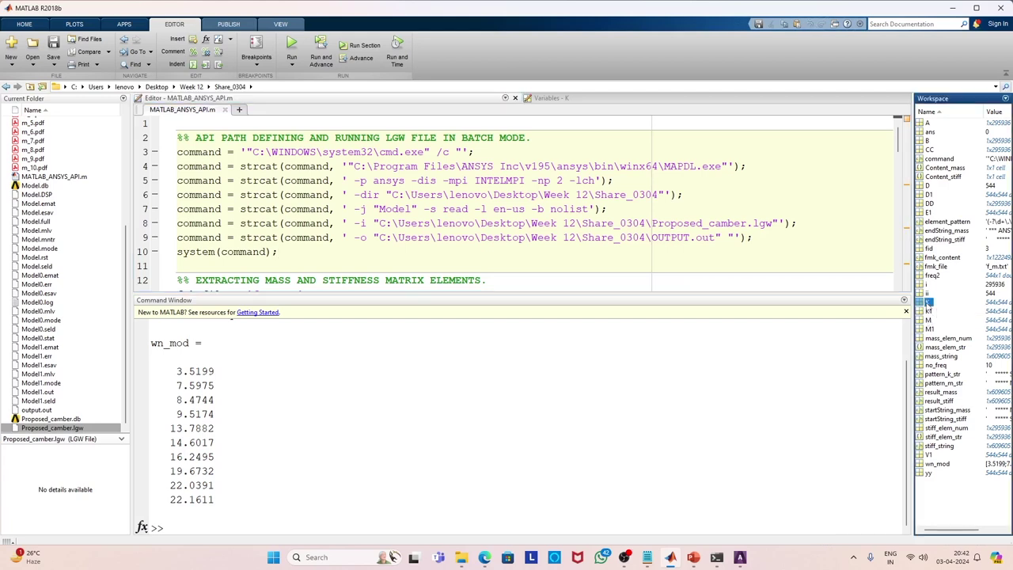
double_click(928, 302)
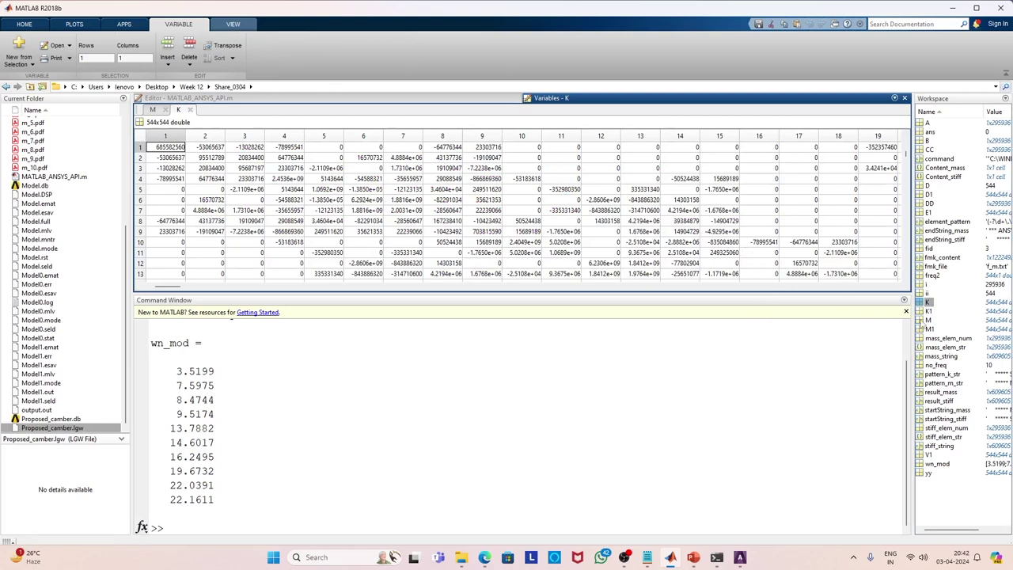
click(929, 320)
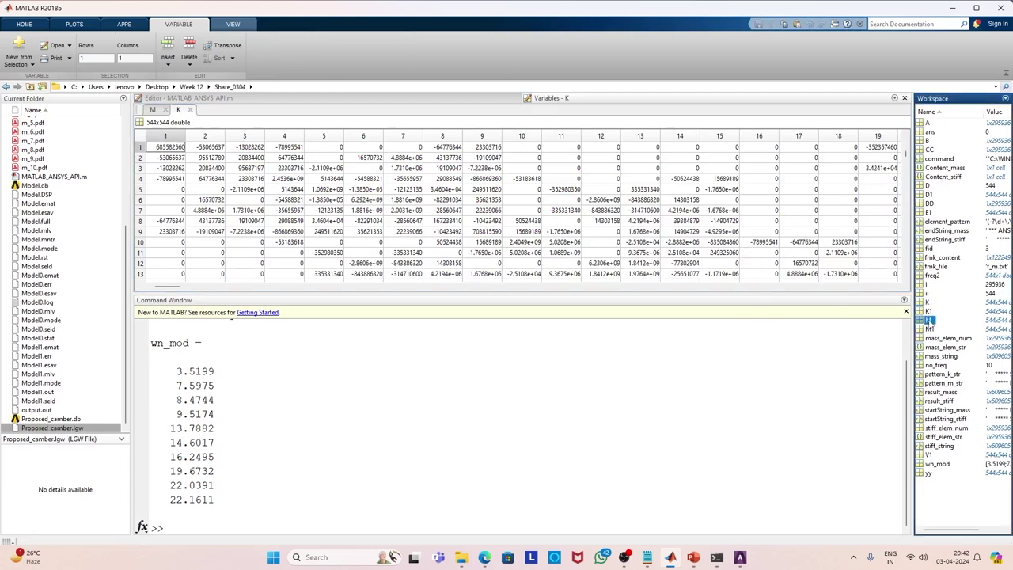
double_click(930, 320)
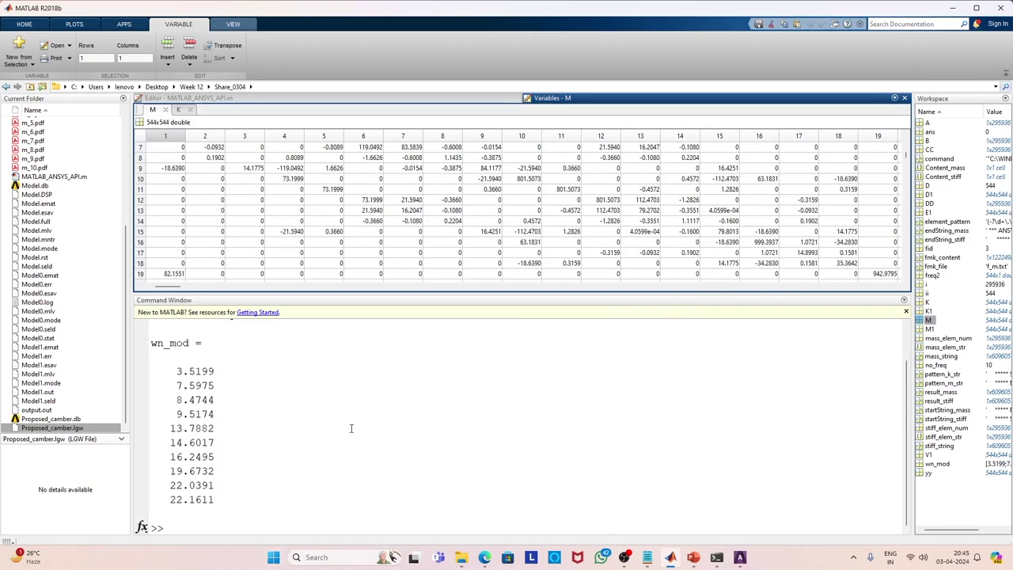
Switch to Notepad and examine the command line arguments and run header at the start of the ANSYS output file
mouse_move(649, 562)
click(649, 559)
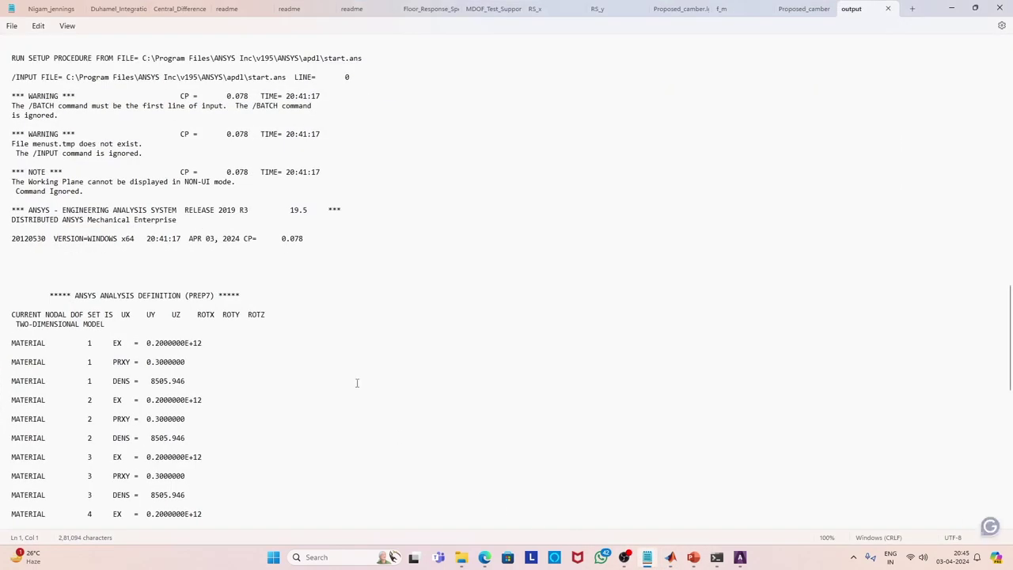
scroll(355, 388, down, 3)
scroll(355, 388, up, 5)
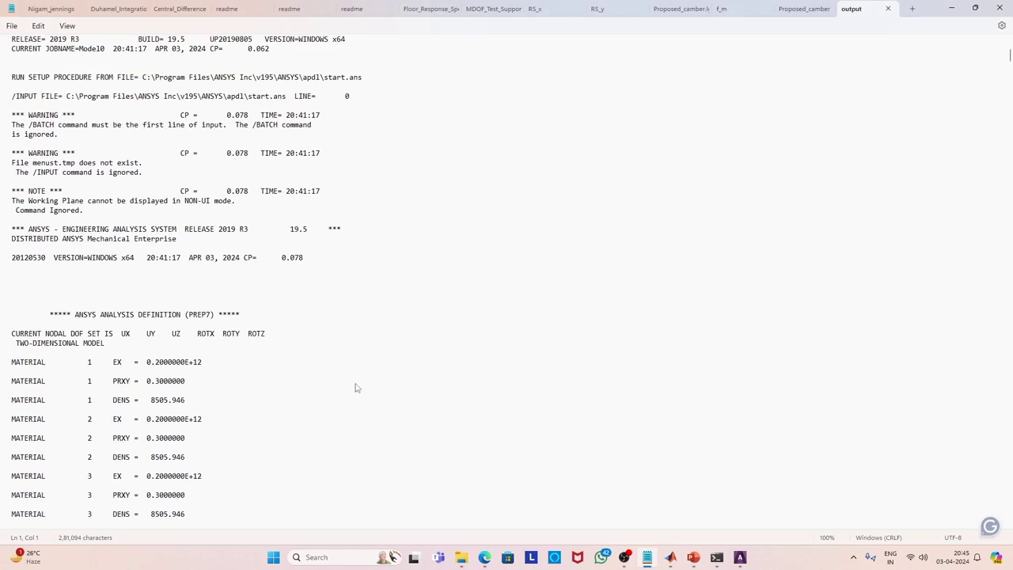
scroll(355, 388, up, 2)
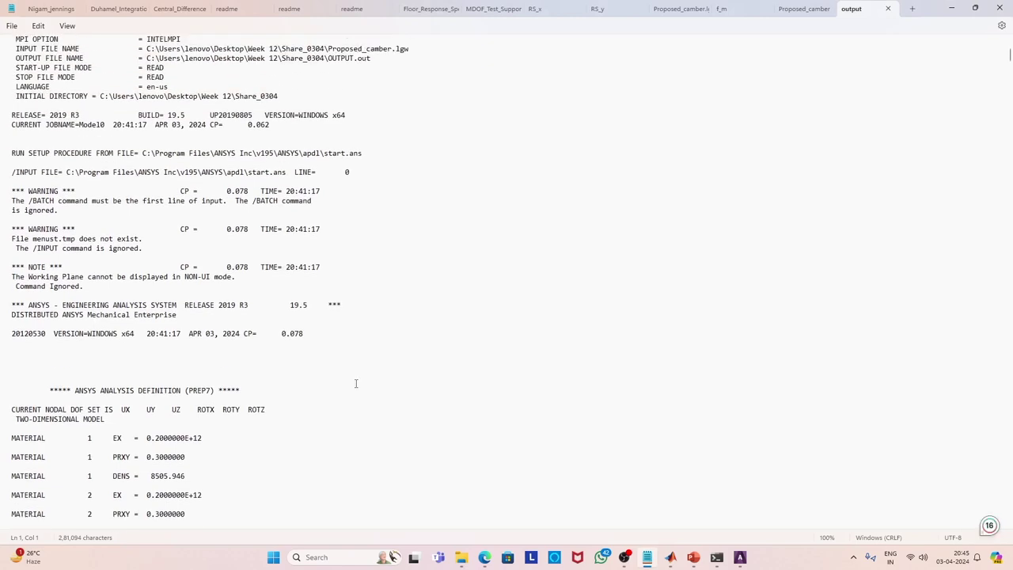
scroll(355, 388, up, 3)
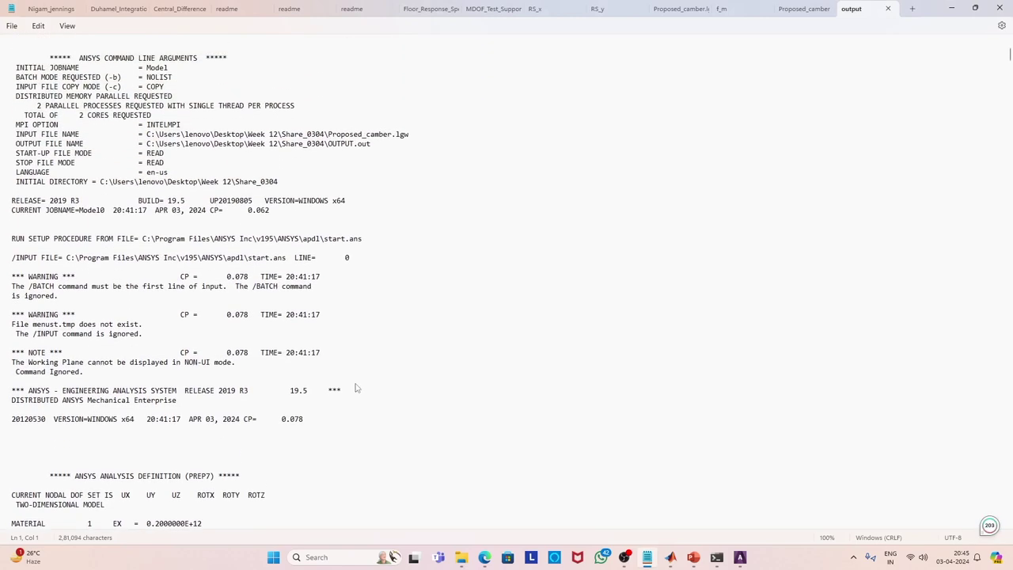
Find the index of data sets near the end of the output file and highlight the frequencies of sets 1 to 10
scroll(355, 387, down, 20)
scroll(355, 383, up, 1)
drag(1010, 57, 985, 514)
scroll(511, 291, up, 11)
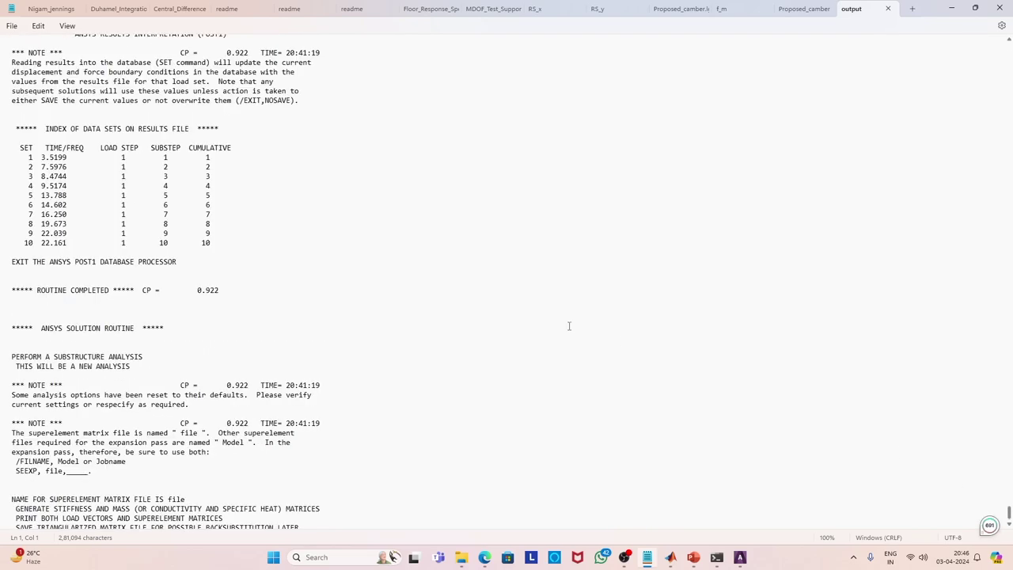
click(22, 186)
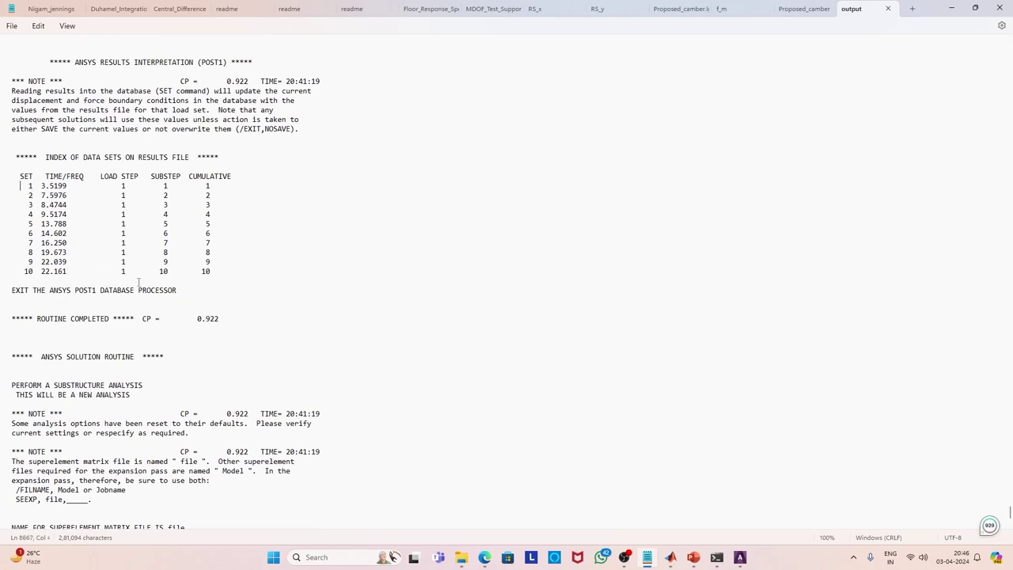
shift+click(70, 271)
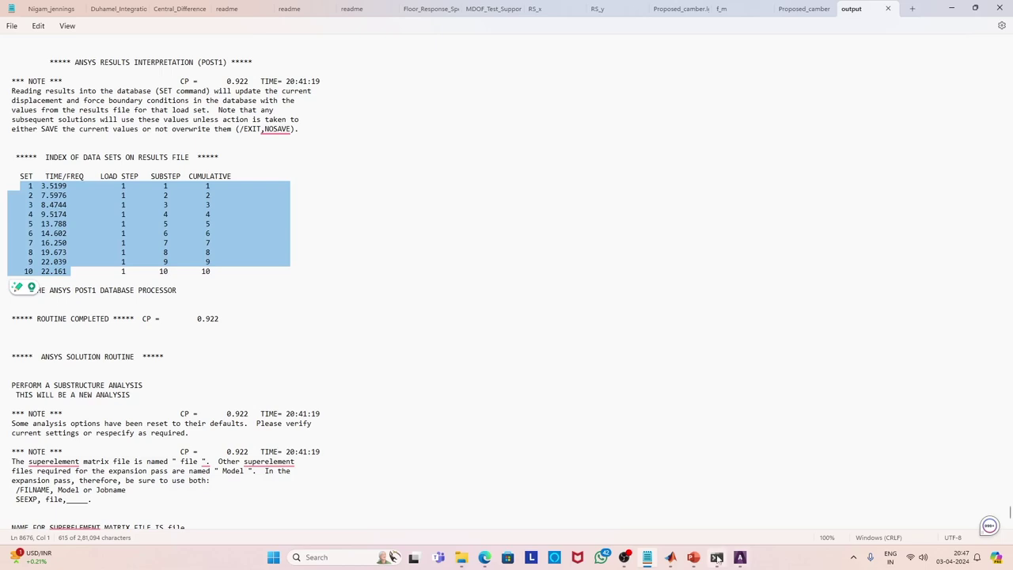
Switch back to MATLAB, bring up the MATLAB_ANSYS_API.m script and enlarge the editor area over the Command Window
click(670, 558)
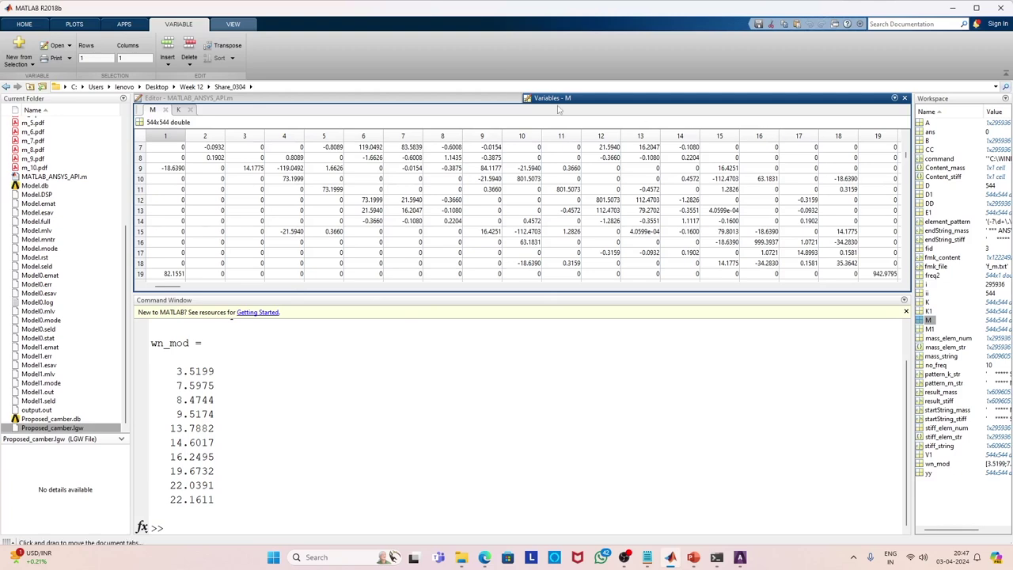
click(510, 99)
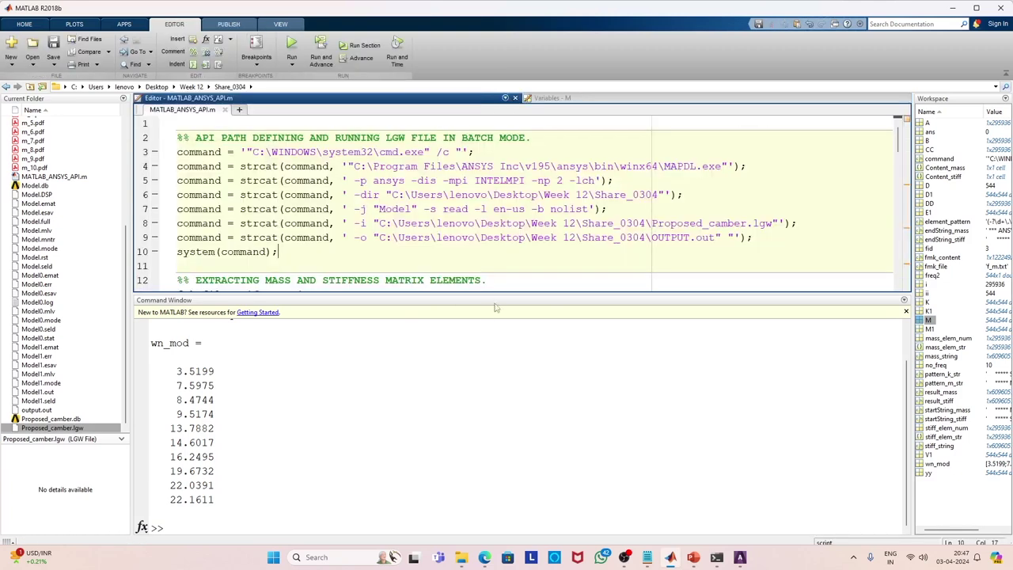
drag(498, 294, 507, 449)
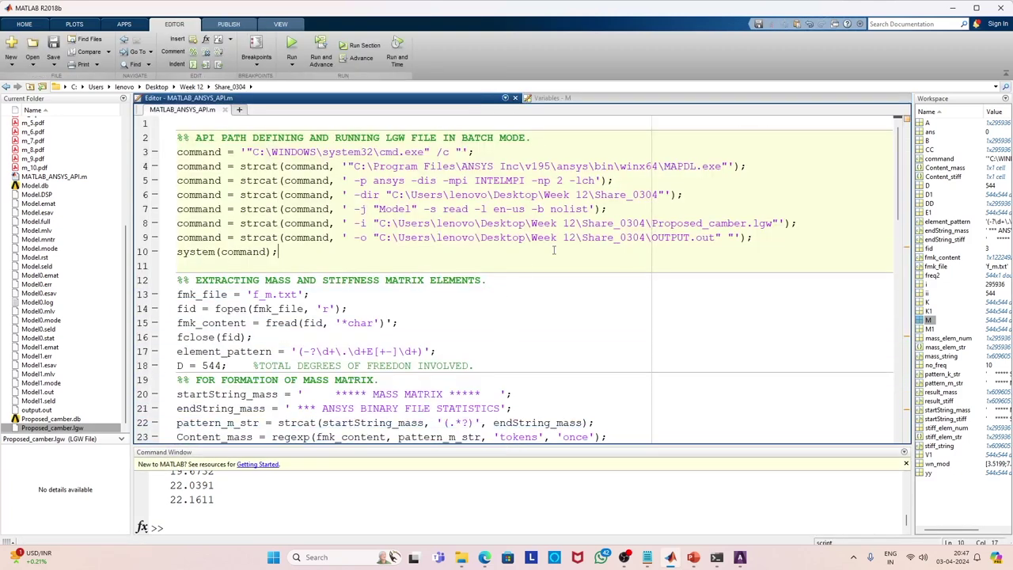
scroll(554, 251, down, 1)
scroll(546, 256, up, 1)
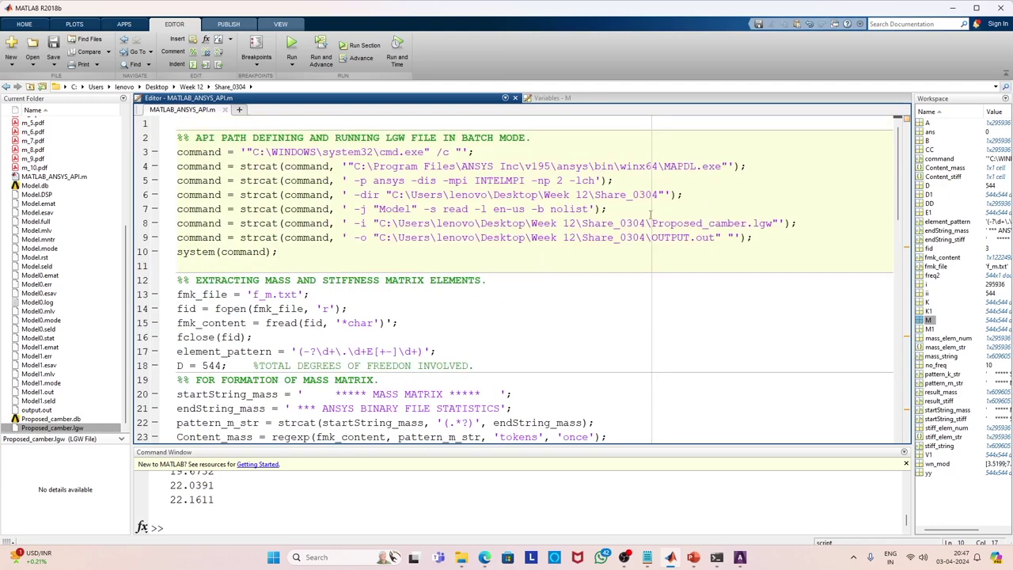
click(713, 209)
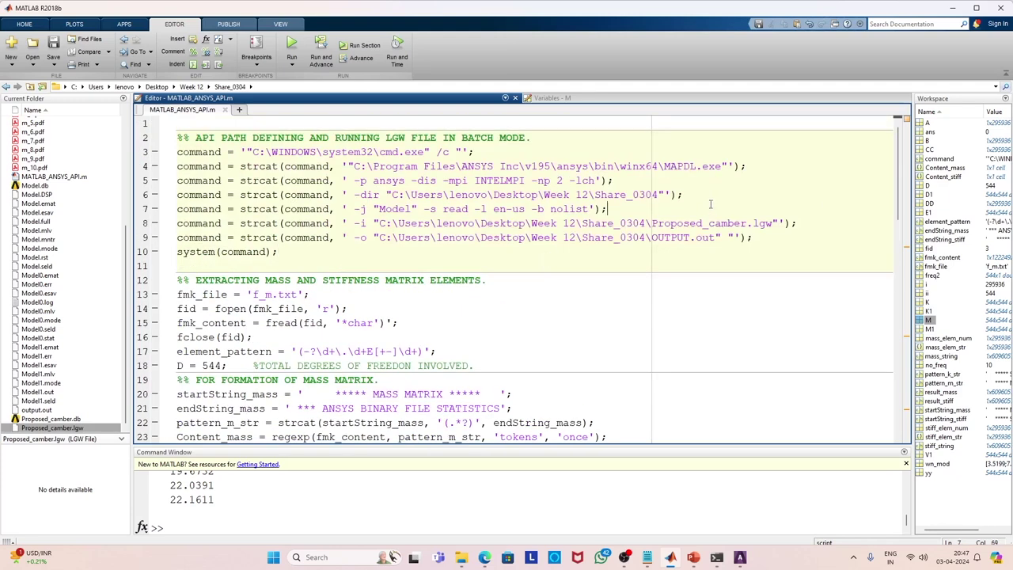